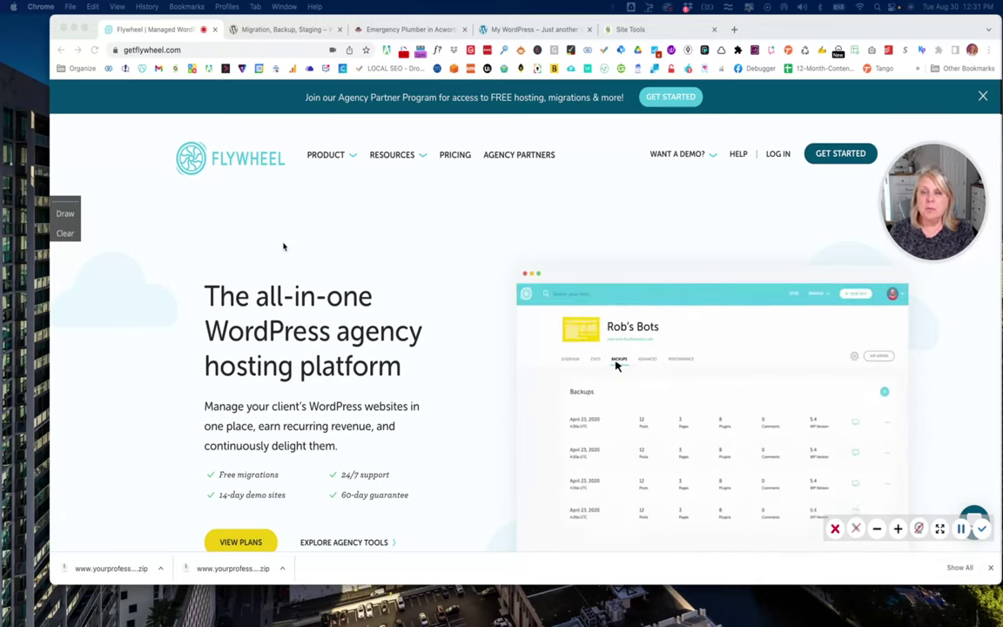
- Look over the Flywheel home page, the WPvivid plugin page and The Professional Plumber site's home page
{"action": "scroll", "coordinate": [255, 134], "scroll_direction": "down", "scroll_amount": 1}
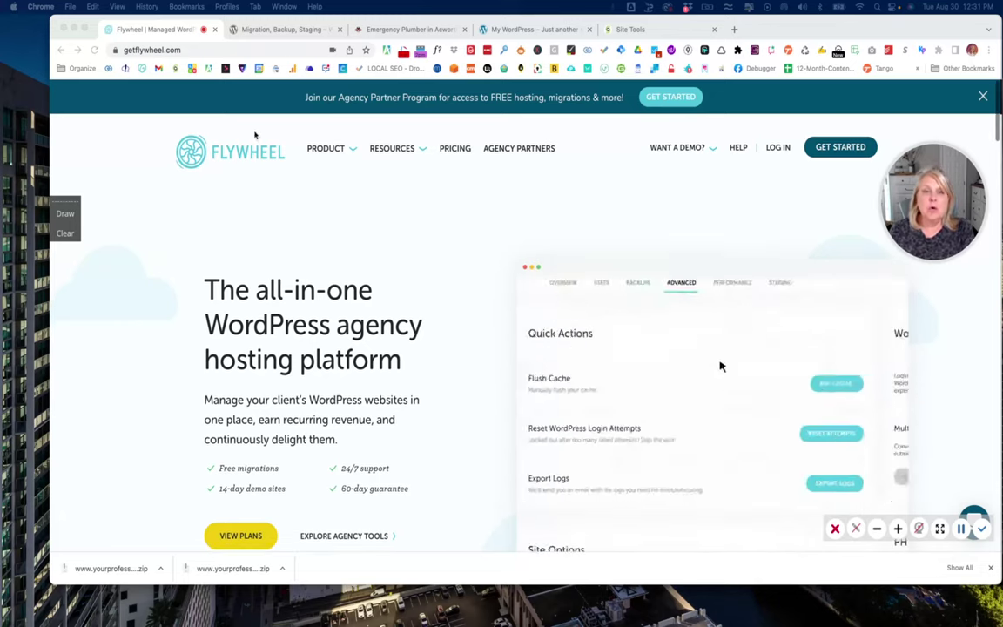
{"action": "left_click", "coordinate": [283, 35]}
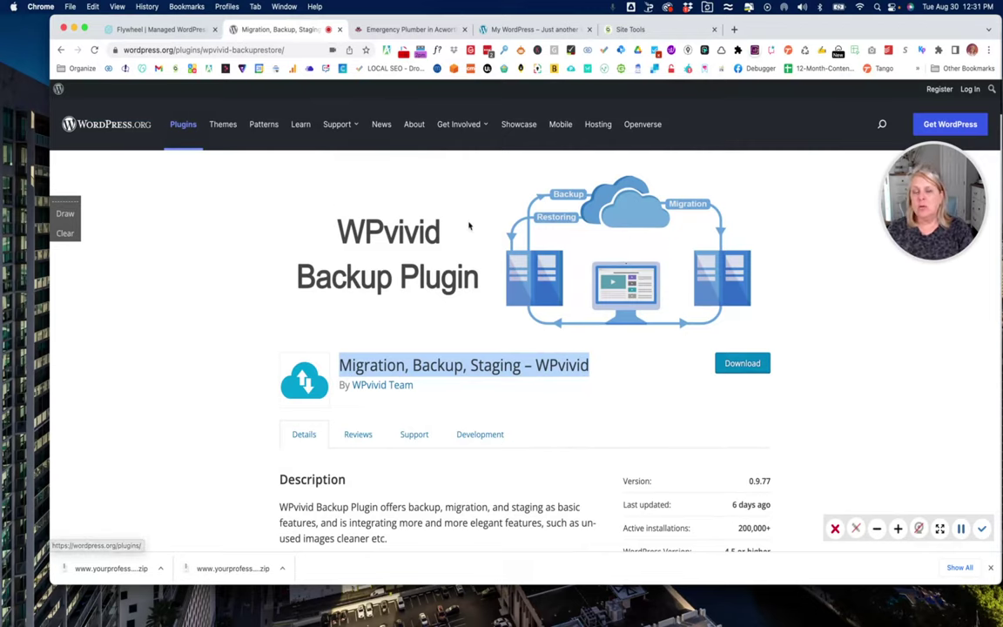
{"action": "scroll", "coordinate": [485, 243], "scroll_direction": "down", "scroll_amount": 5}
{"action": "scroll", "coordinate": [485, 244], "scroll_direction": "up", "scroll_amount": 6}
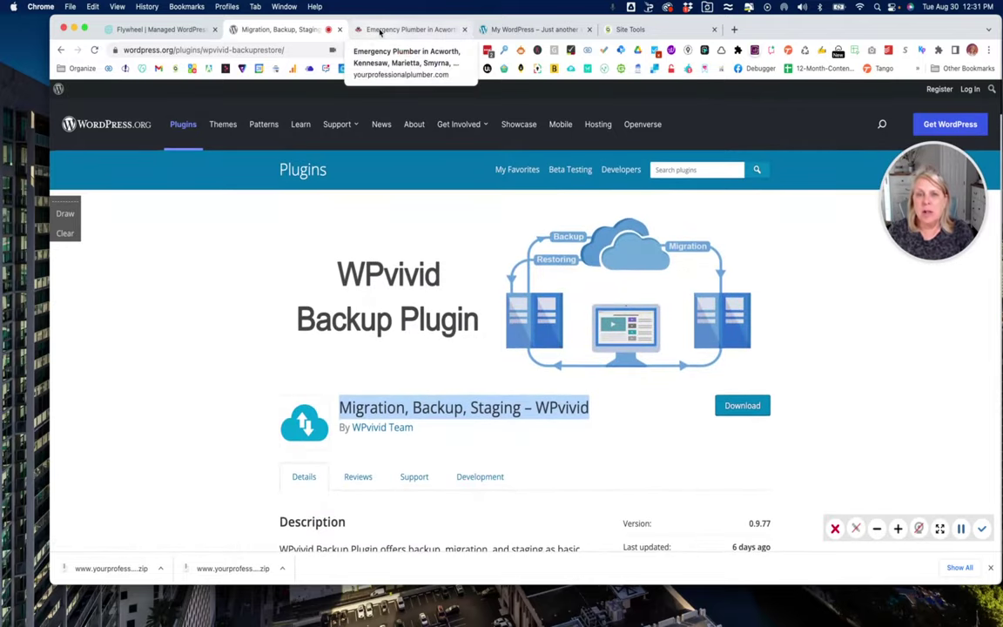
{"action": "left_click", "coordinate": [380, 31]}
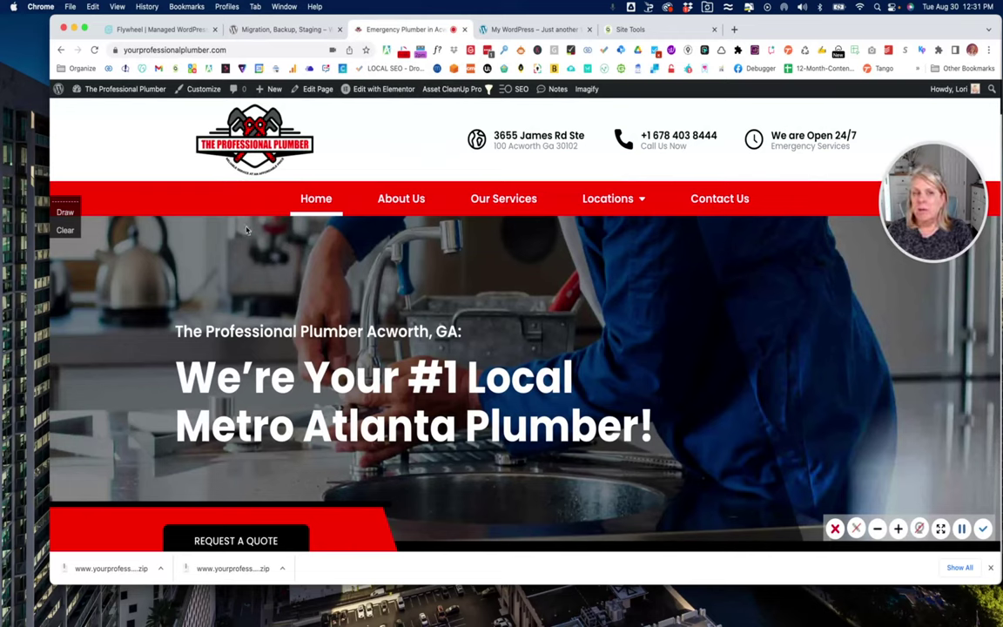
{"action": "mouse_move", "coordinate": [112, 96]}
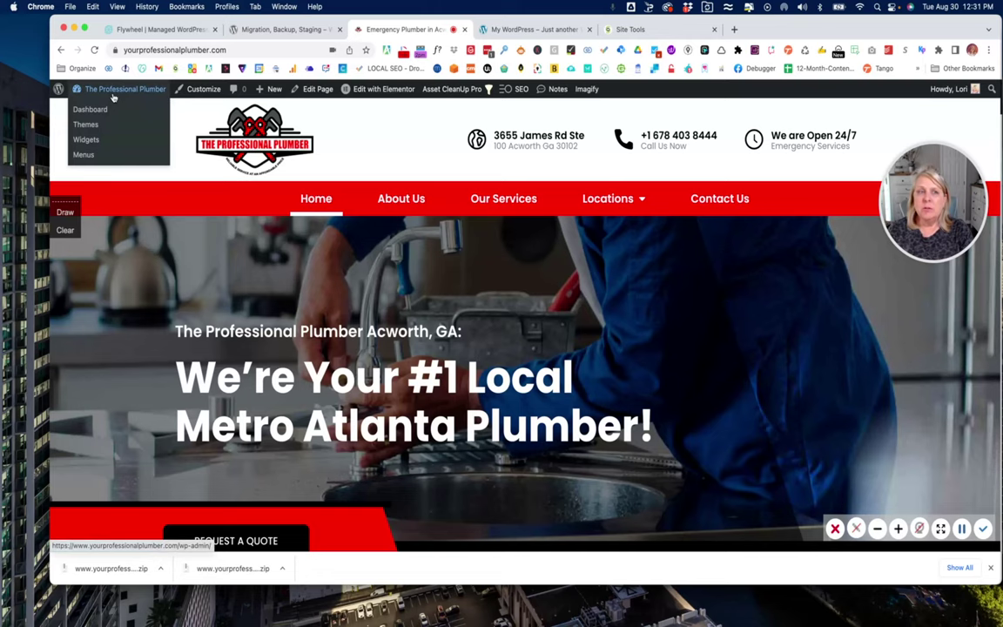
- Copy the plugin name "Migration, Backup, Staging – WPvivid" from its WordPress.org page
{"action": "left_click", "coordinate": [274, 29]}
{"action": "right_click", "coordinate": [453, 415]}
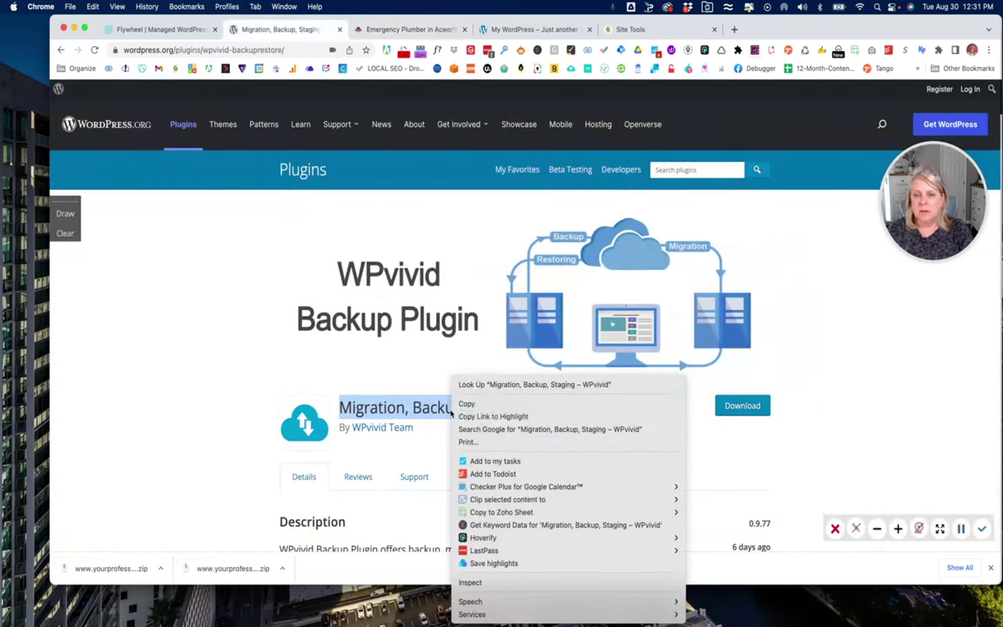
{"action": "left_click", "coordinate": [467, 405]}
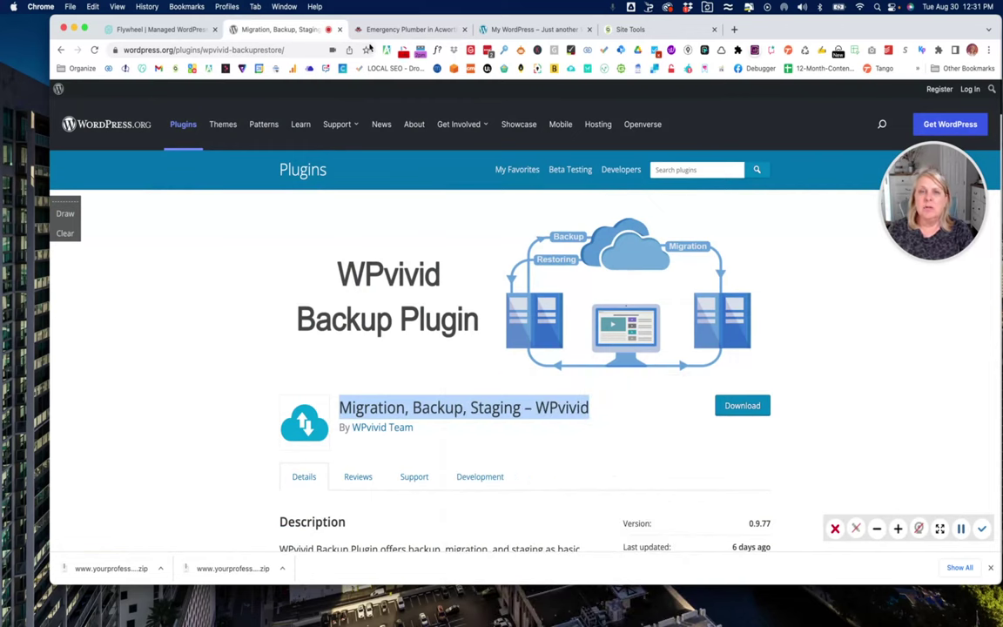
- Open the page for adding new plugins in The Professional Plumber site's WordPress admin
{"action": "left_click", "coordinate": [405, 29]}
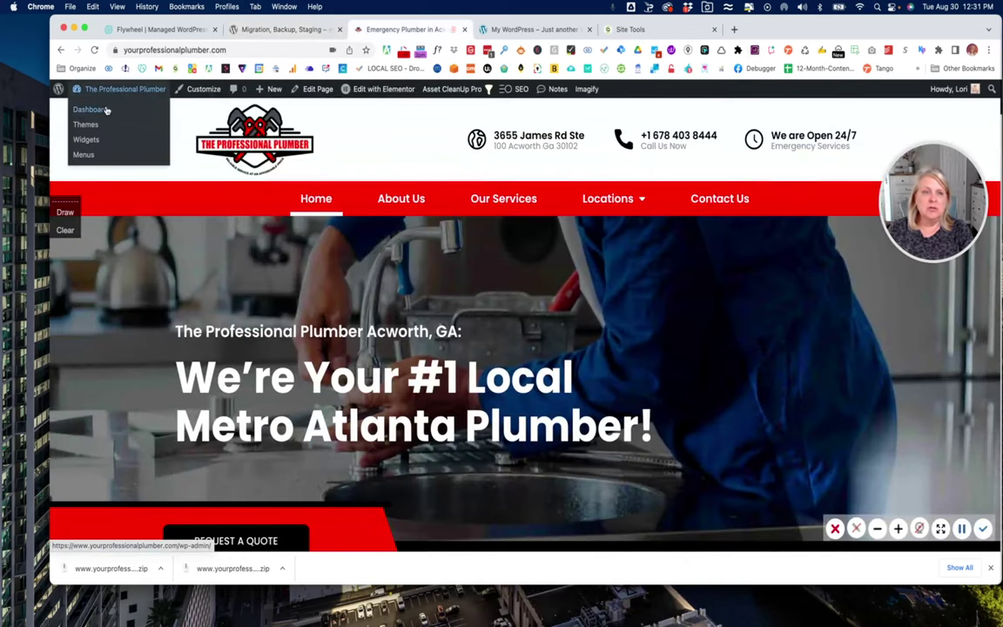
{"action": "left_click", "coordinate": [106, 110]}
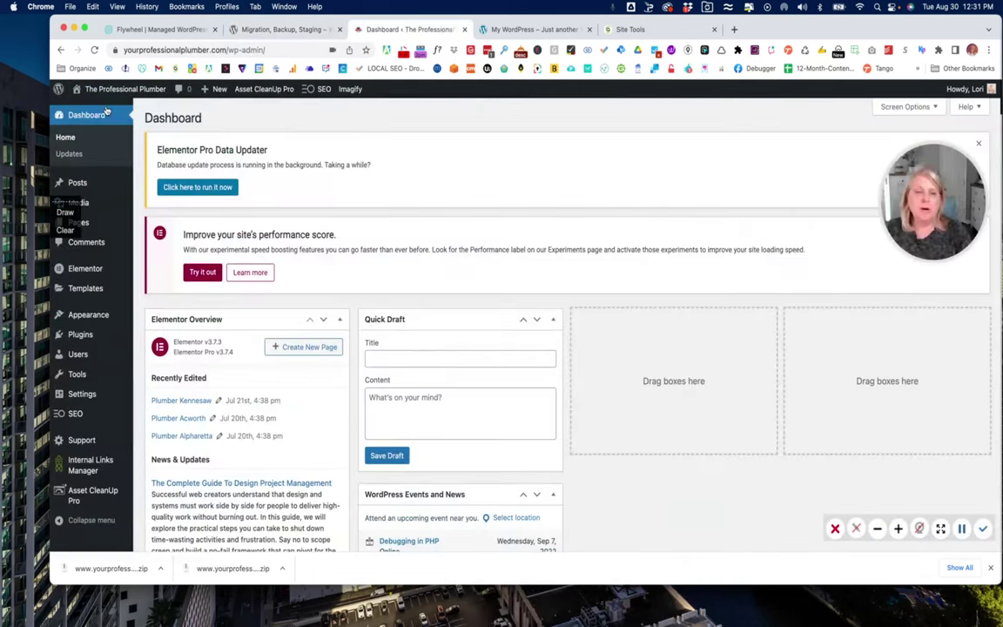
{"action": "left_click", "coordinate": [99, 336]}
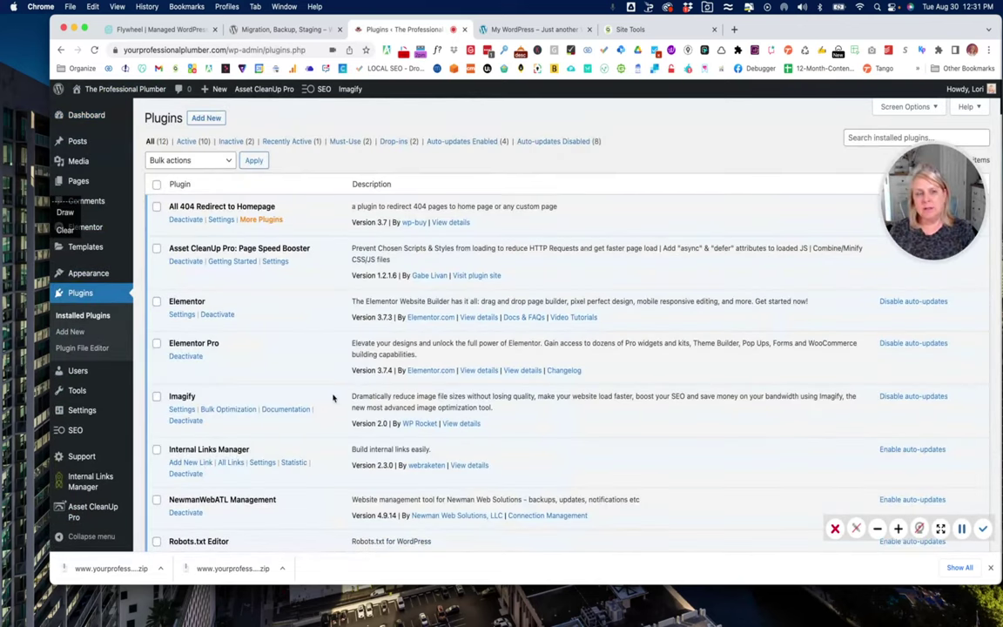
{"action": "left_click", "coordinate": [207, 119]}
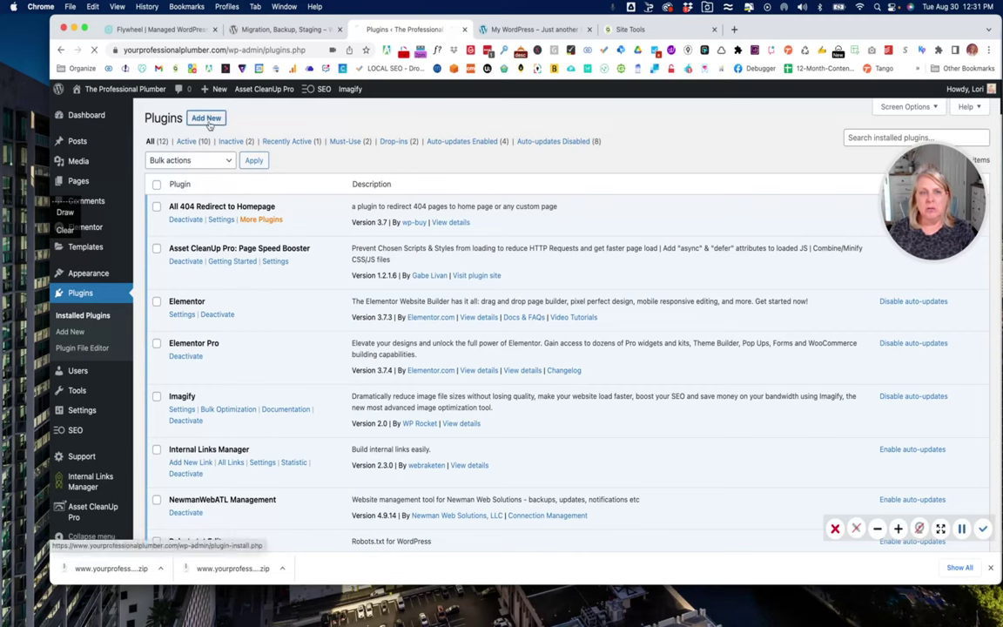
- Search for the copied plugin name, then install and activate Migration, Backup, Staging – WPvivid on The Professional Plumber site
{"action": "left_click", "coordinate": [844, 151]}
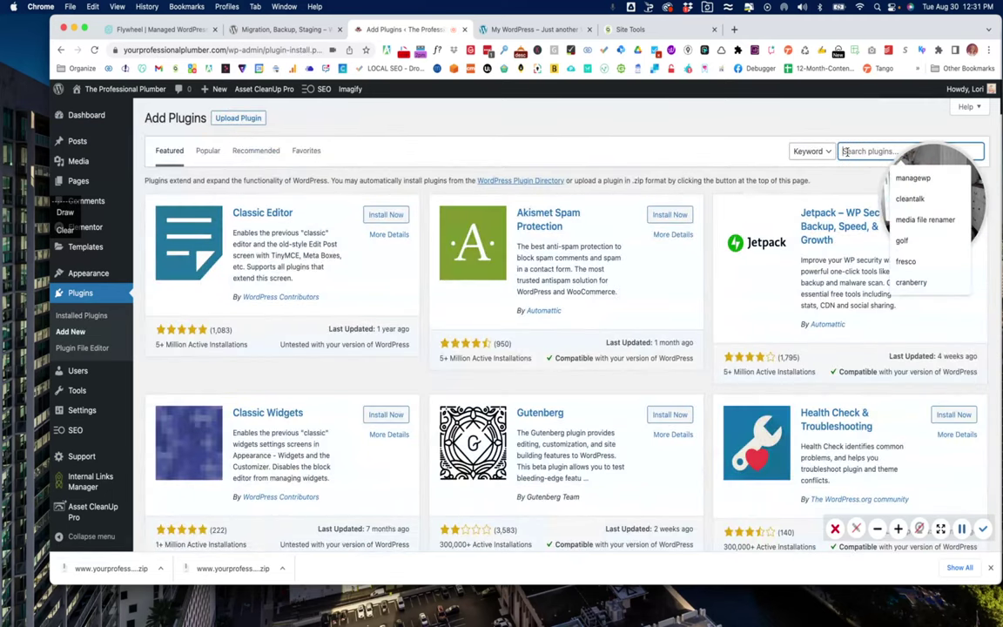
{"action": "key", "text": "super+v"}
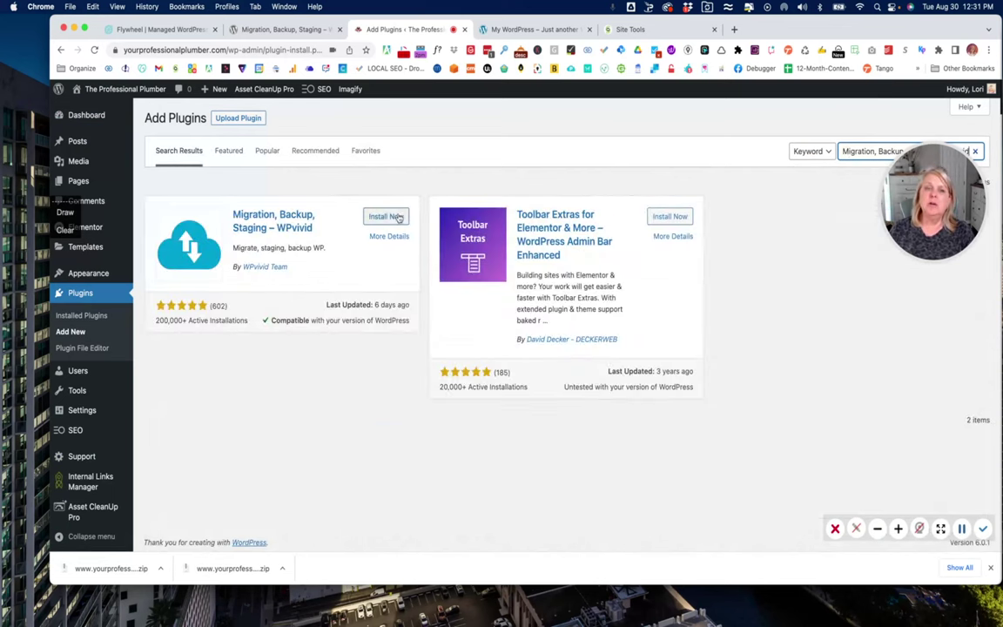
{"action": "left_click", "coordinate": [388, 217]}
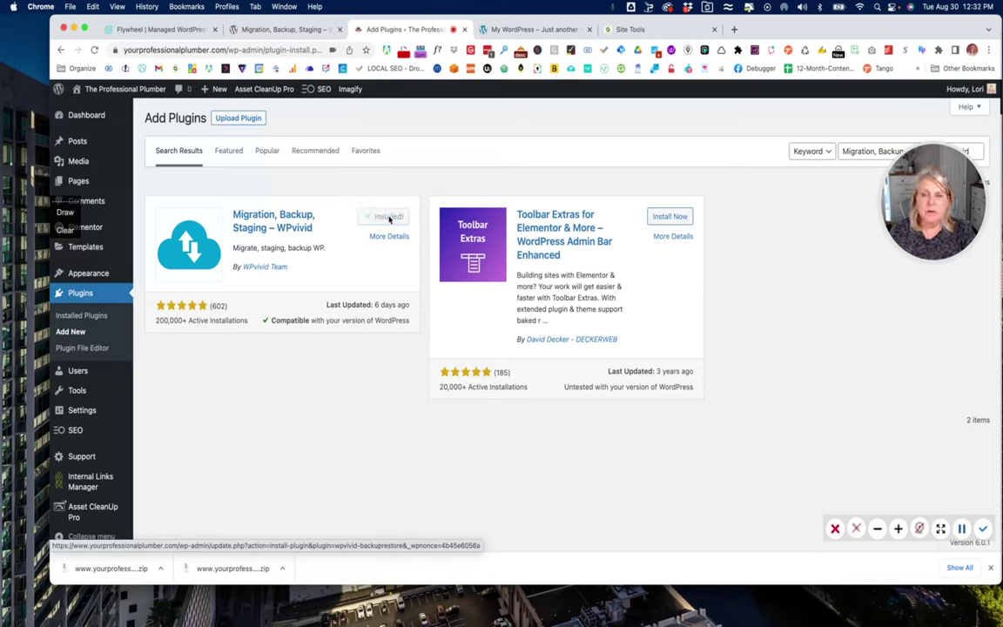
{"action": "left_click", "coordinate": [391, 220]}
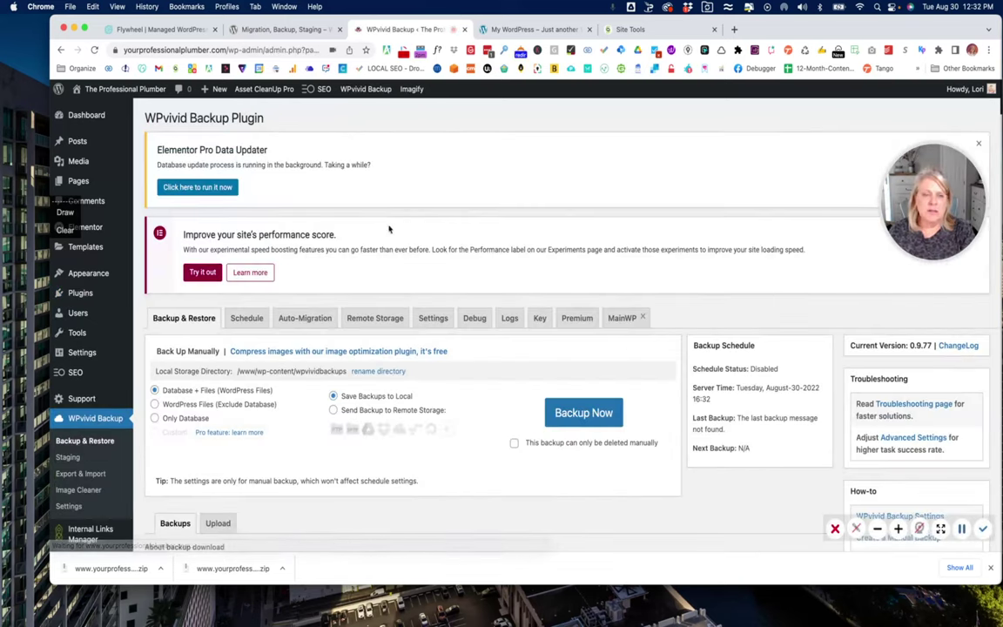
- Start a manual WPvivid backup of The Professional Plumber site with Database + Files, saved locally
{"action": "scroll", "coordinate": [385, 263], "scroll_direction": "down", "scroll_amount": 2}
{"action": "scroll", "coordinate": [385, 262], "scroll_direction": "down", "scroll_amount": 2}
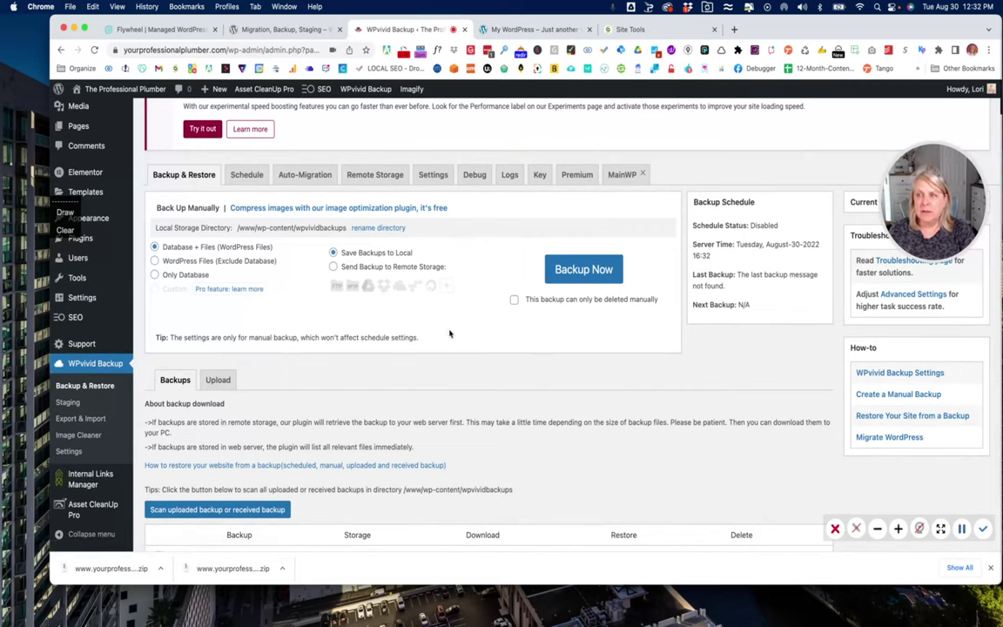
{"action": "scroll", "coordinate": [464, 334], "scroll_direction": "down", "scroll_amount": 2}
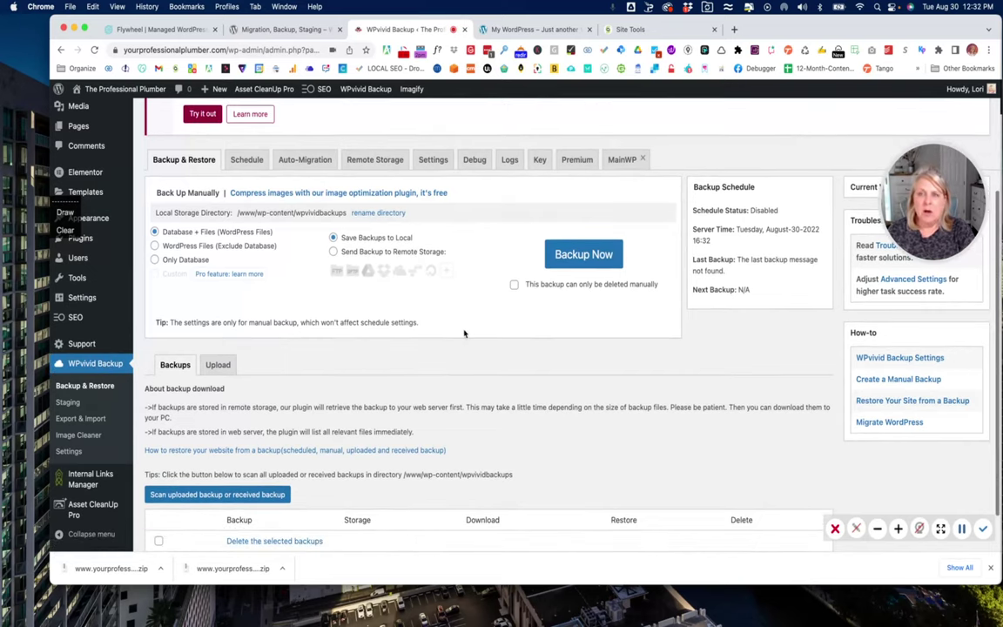
{"action": "scroll", "coordinate": [464, 333], "scroll_direction": "up", "scroll_amount": 4}
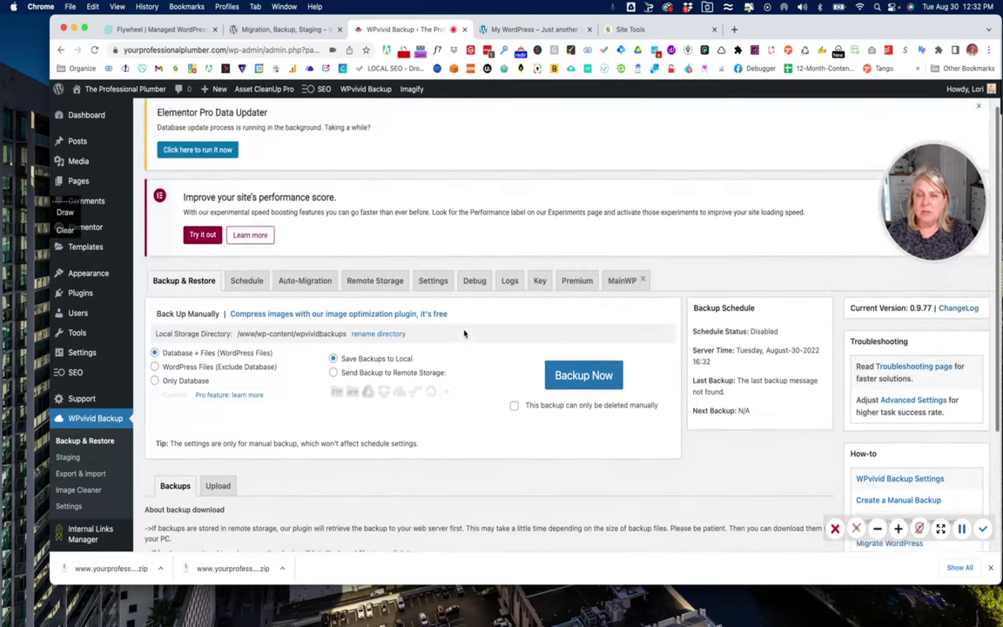
{"action": "scroll", "coordinate": [463, 331], "scroll_direction": "down", "scroll_amount": 2}
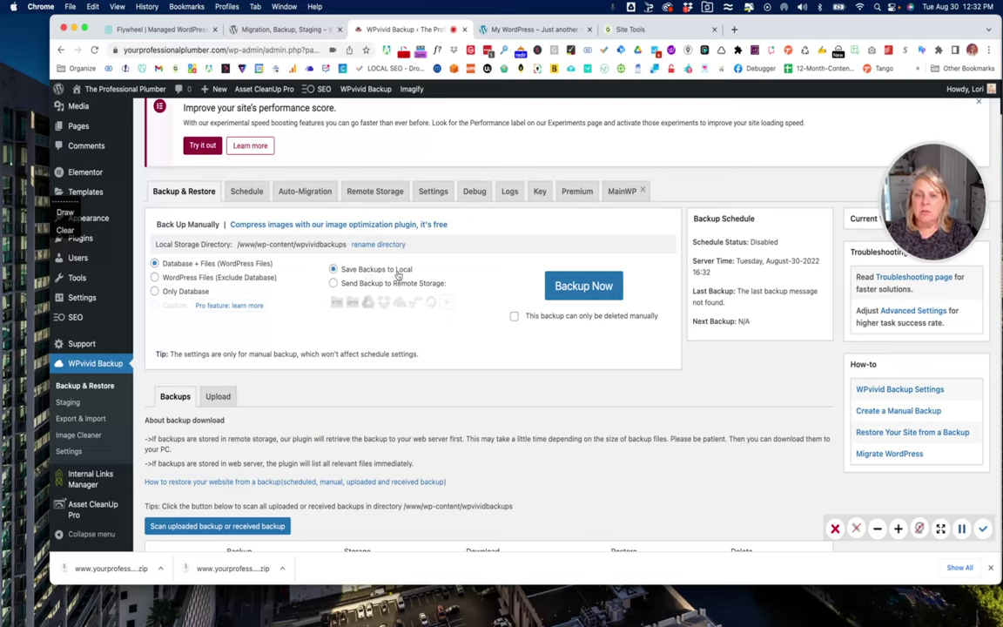
{"action": "left_click", "coordinate": [567, 287]}
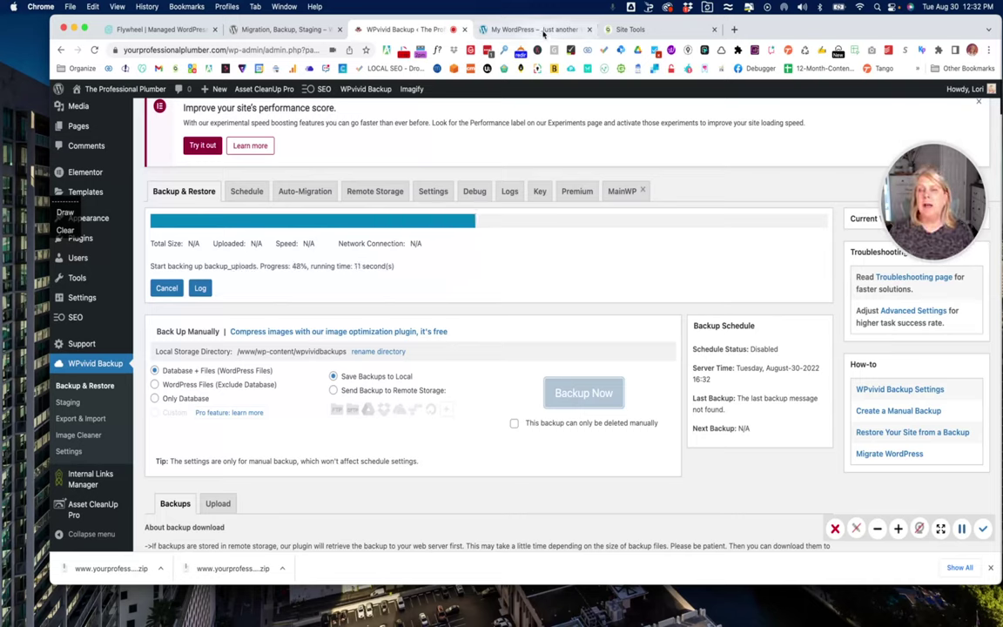
- Switch to the fresh My WordPress site on SiteGround and open its admin page for adding new plugins
{"action": "left_click", "coordinate": [533, 30]}
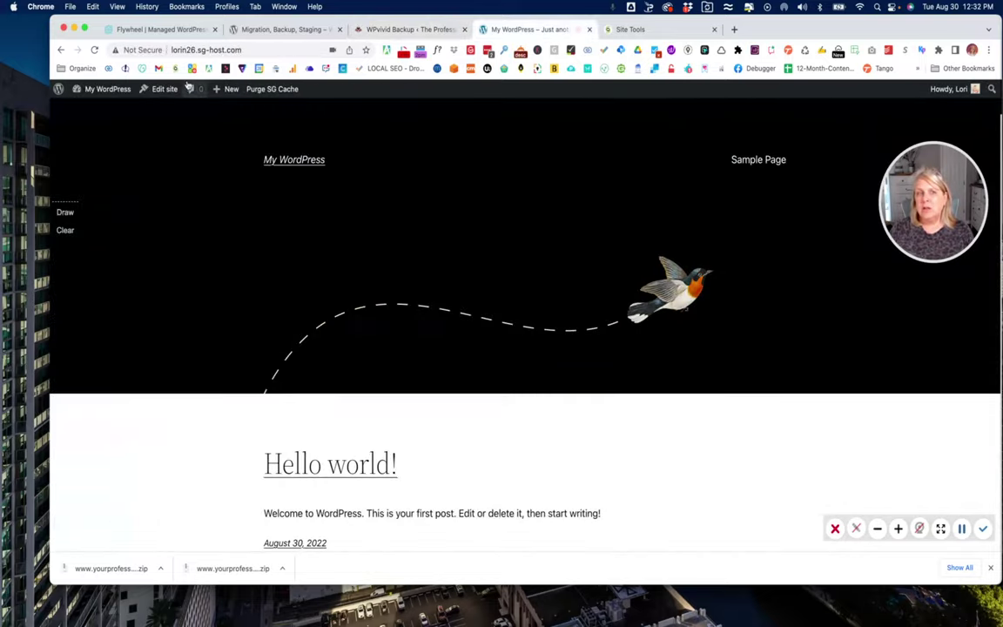
{"action": "left_click", "coordinate": [202, 50]}
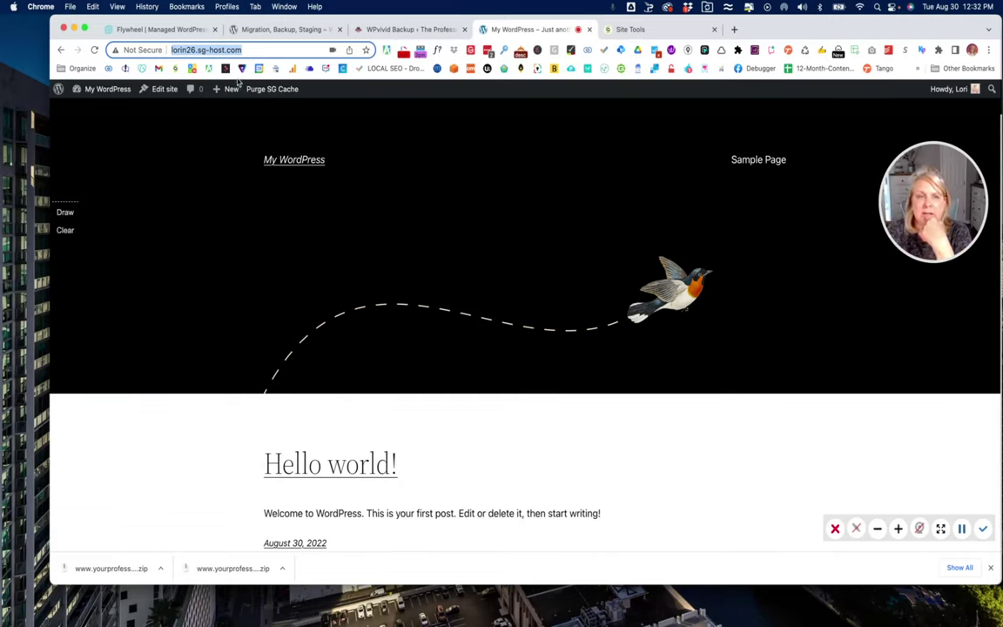
{"action": "scroll", "coordinate": [310, 155], "scroll_direction": "down", "scroll_amount": 5}
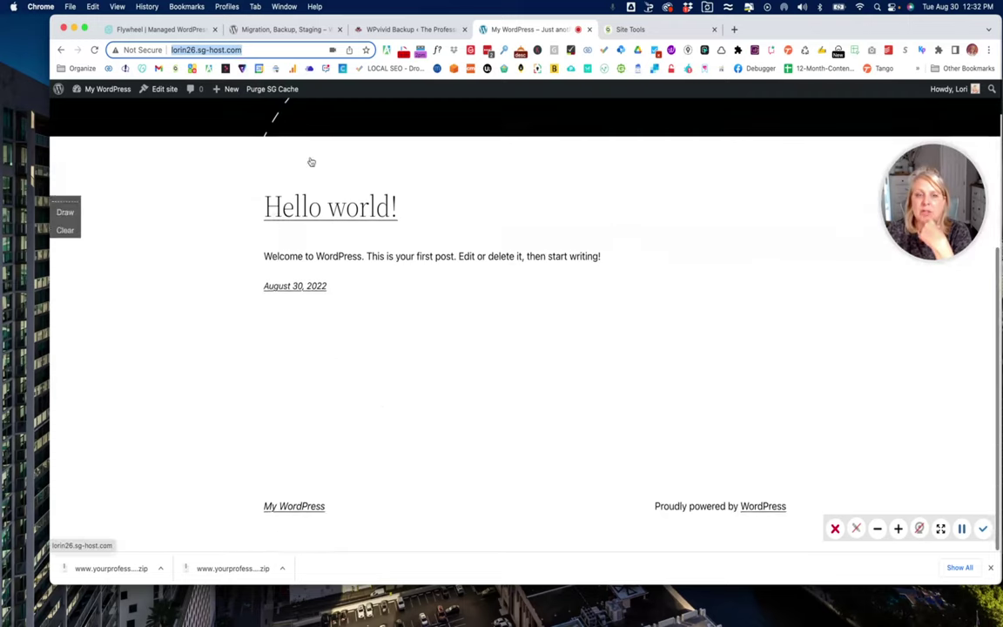
{"action": "scroll", "coordinate": [311, 160], "scroll_direction": "up", "scroll_amount": 5}
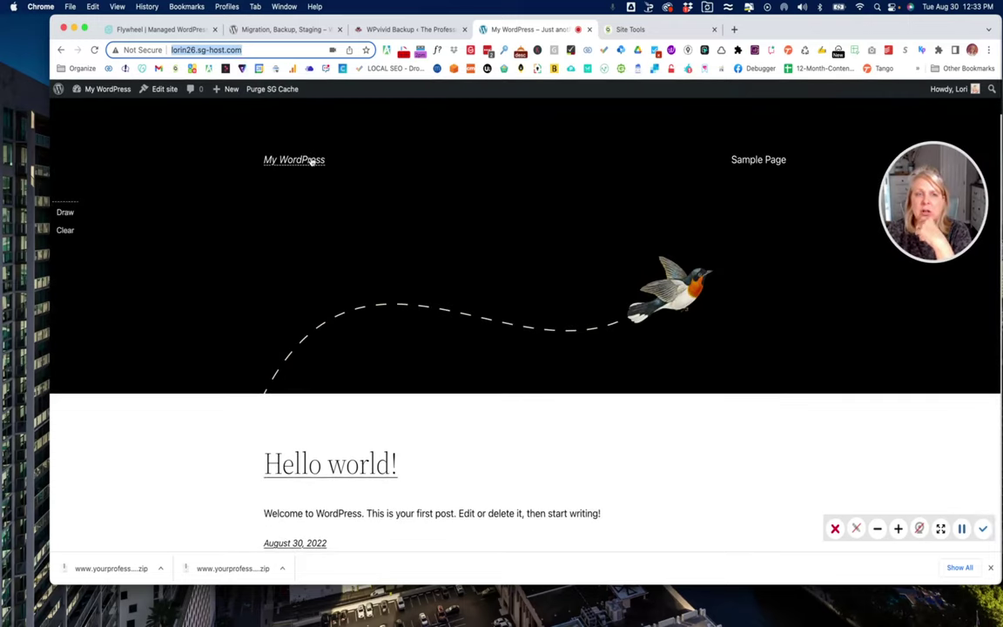
{"action": "left_click", "coordinate": [91, 109]}
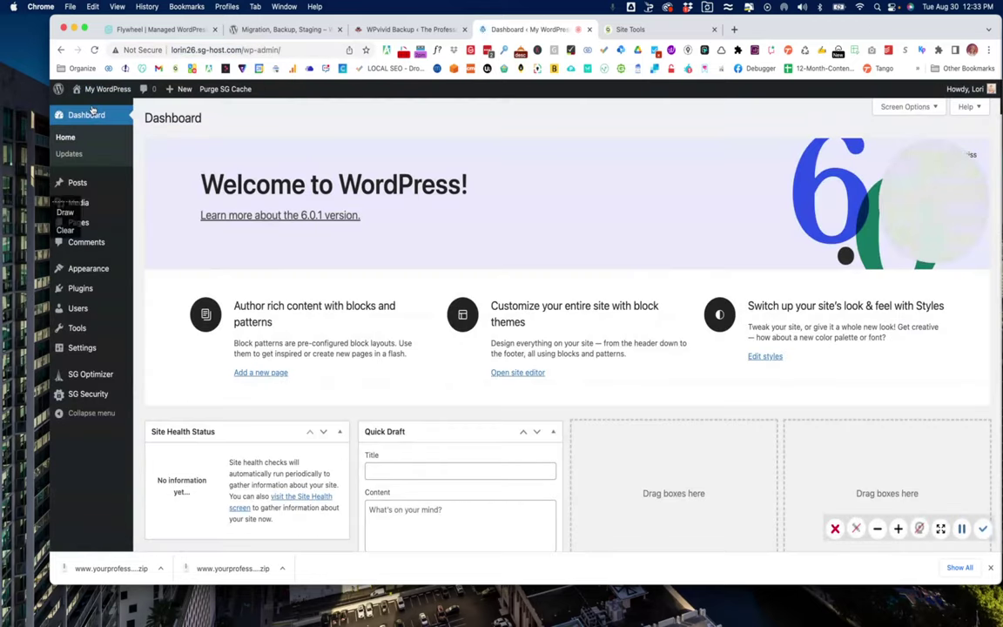
{"action": "left_click", "coordinate": [88, 290]}
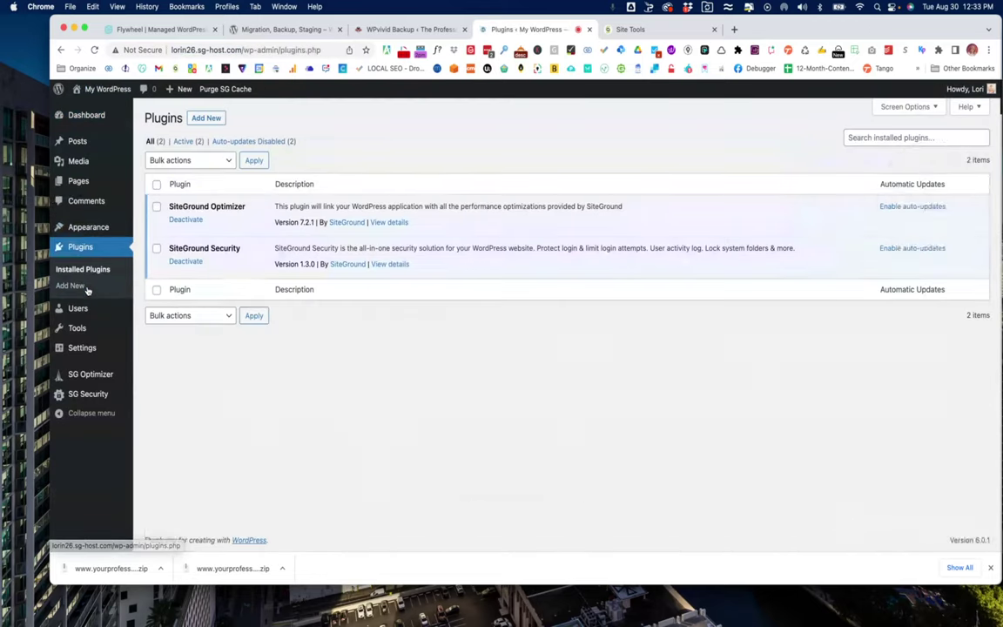
{"action": "left_click", "coordinate": [205, 117]}
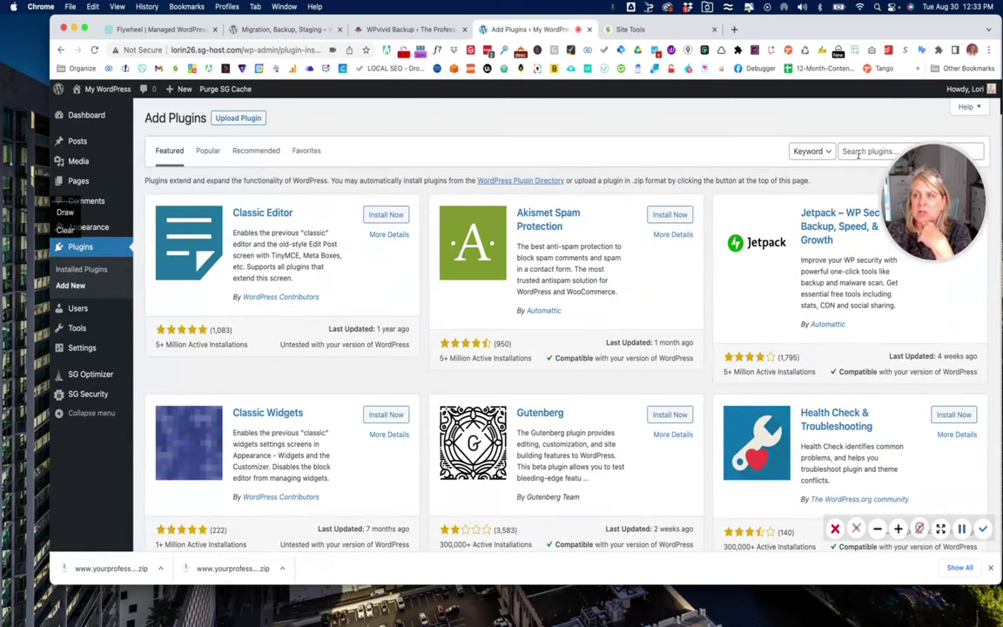
- Search for "Migration, Backup, Staging – WPvivid" using the copied name, then install and activate it on the My WordPress site
{"action": "left_click", "coordinate": [858, 152]}
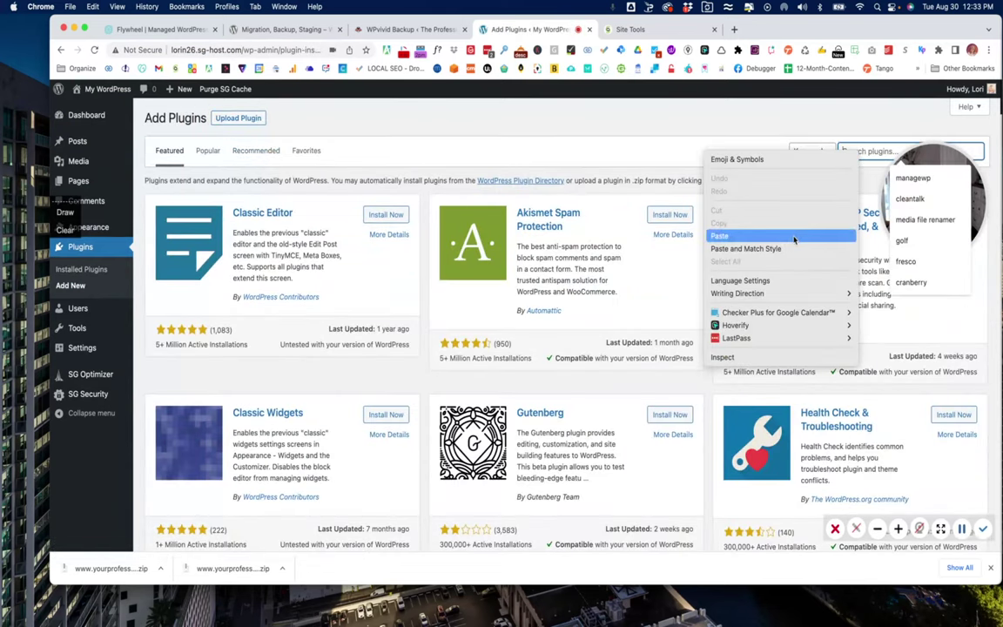
{"action": "left_click", "coordinate": [794, 240]}
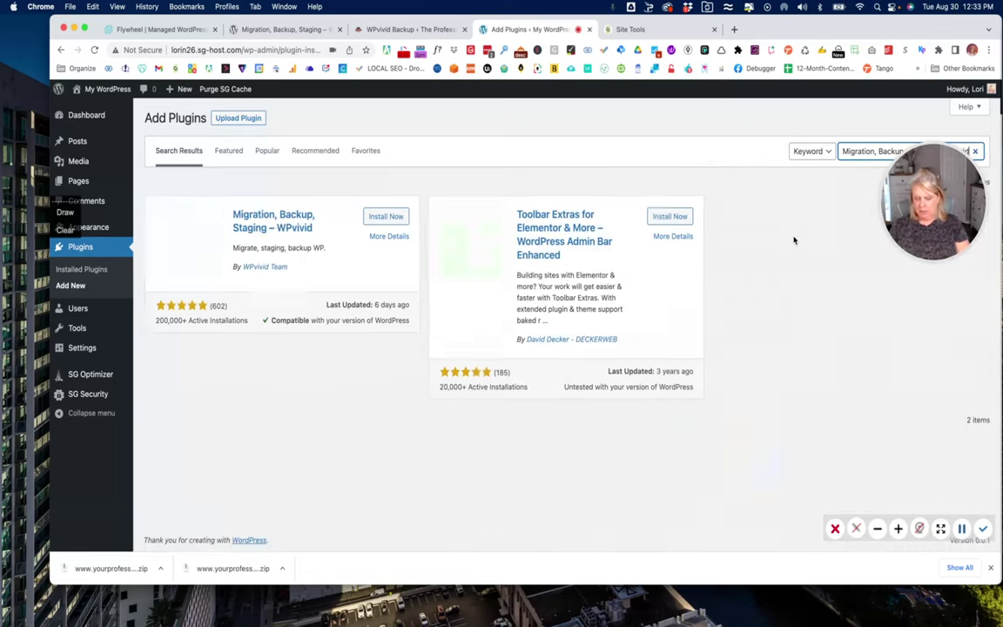
{"action": "left_click", "coordinate": [376, 217]}
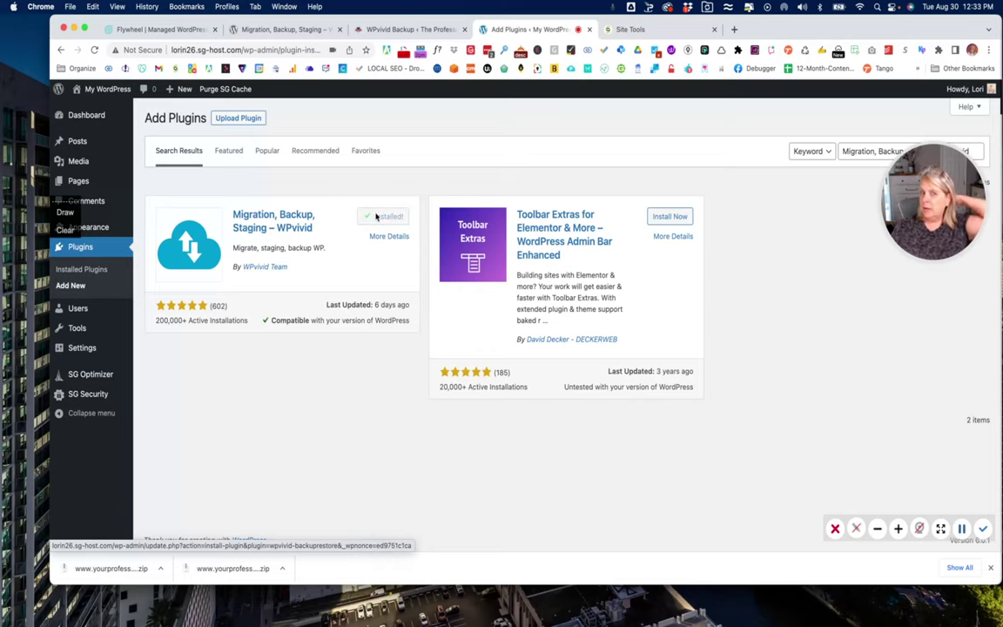
{"action": "left_click", "coordinate": [377, 218]}
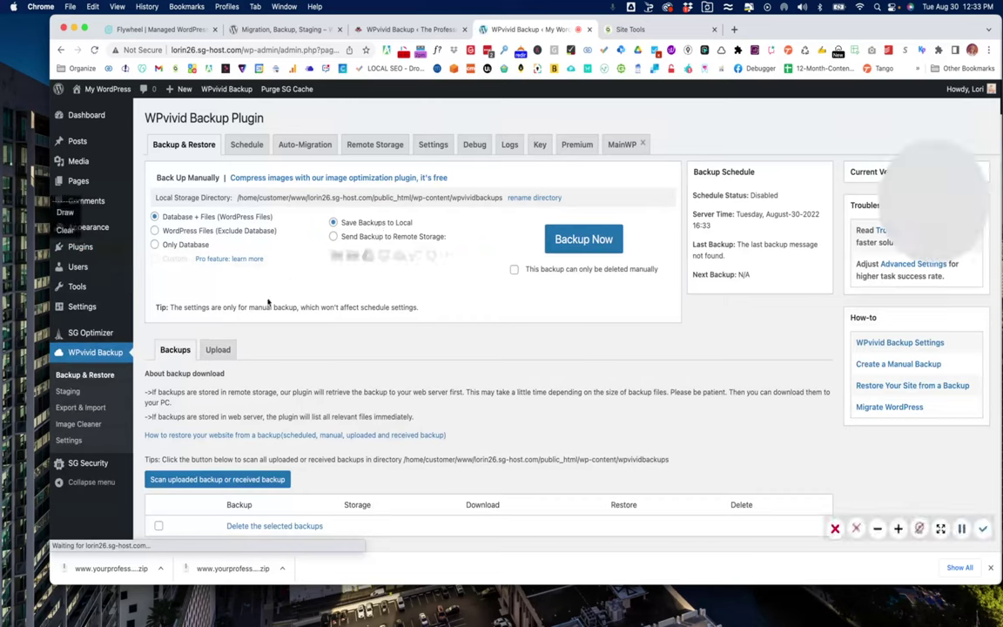
{"action": "scroll", "coordinate": [340, 351], "scroll_direction": "down", "scroll_amount": 1}
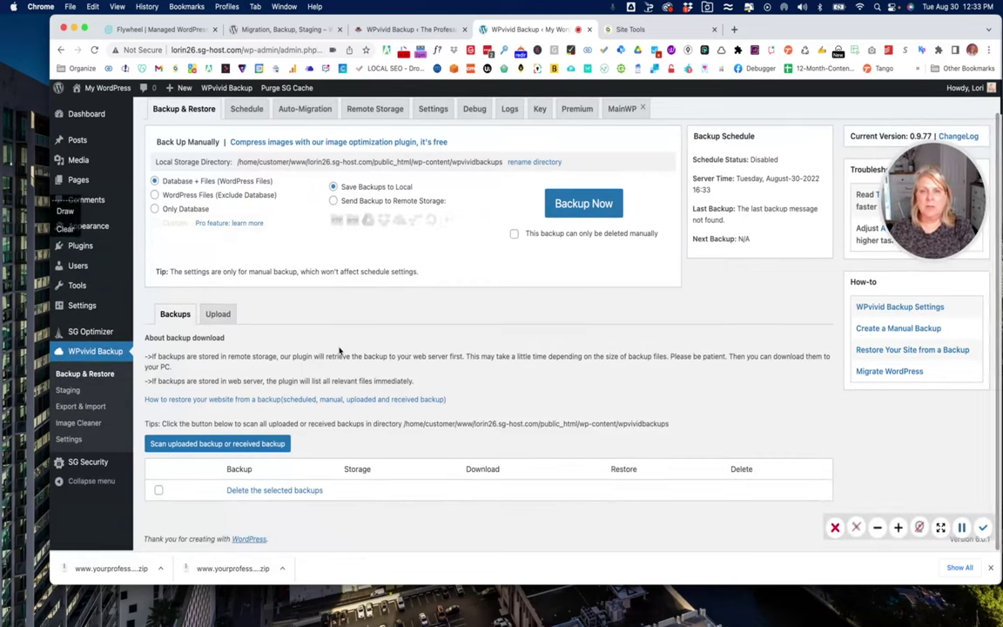
- Switch back to The Professional Plumber site's WPvivid page and list the download files of the Aug-30-2022 16:32 backup
{"action": "left_click", "coordinate": [413, 29]}
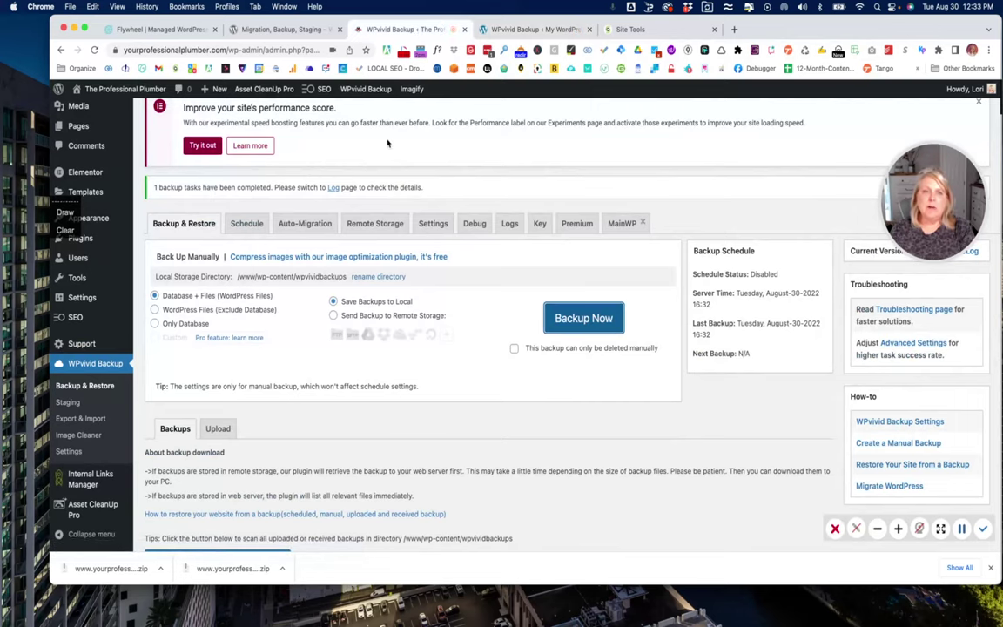
{"action": "scroll", "coordinate": [380, 204], "scroll_direction": "down", "scroll_amount": 2}
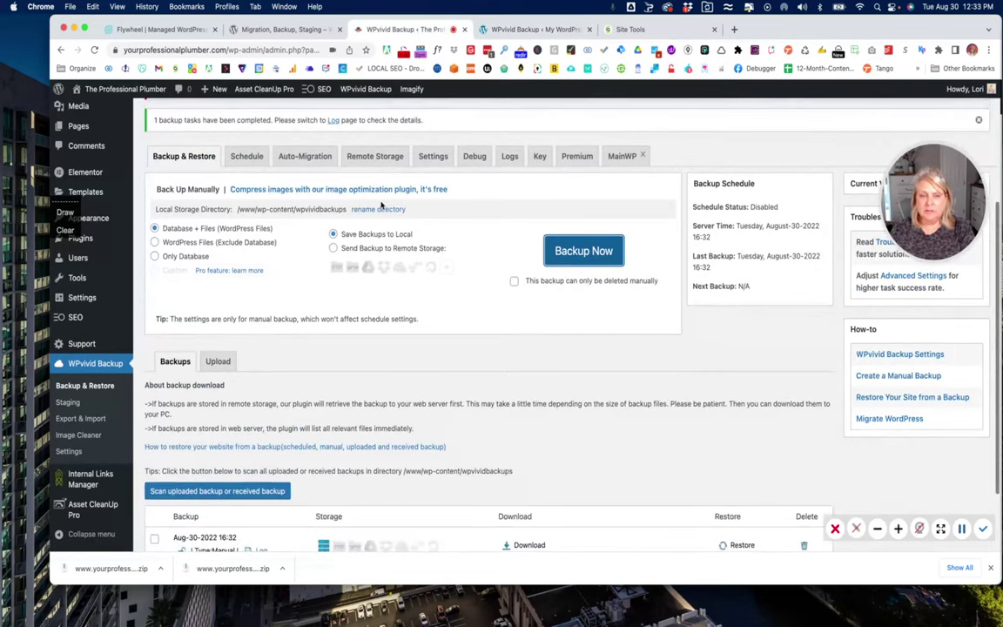
{"action": "scroll", "coordinate": [381, 205], "scroll_direction": "down", "scroll_amount": 2}
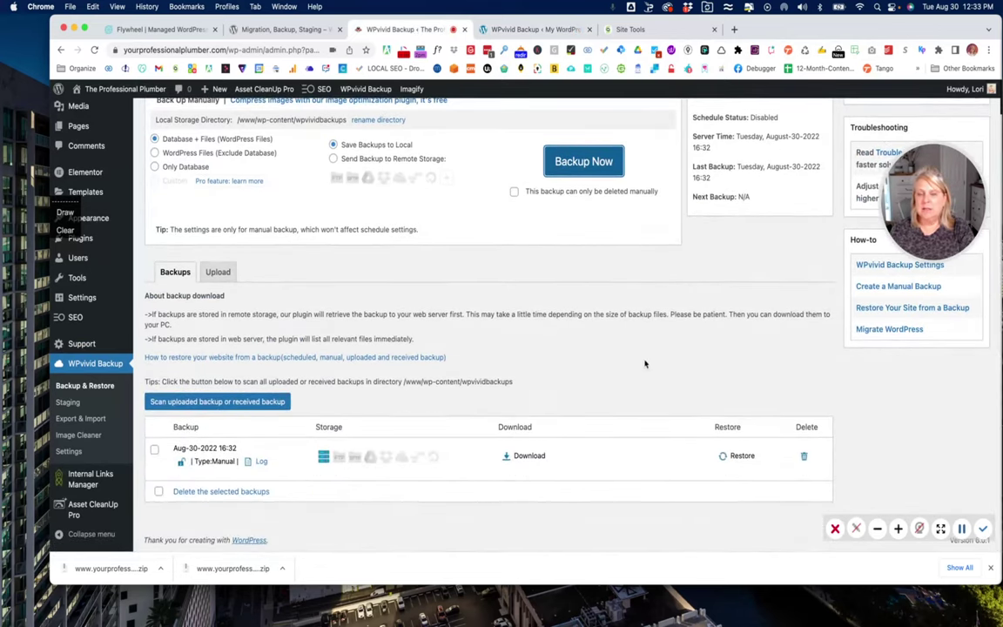
{"action": "left_click", "coordinate": [534, 458]}
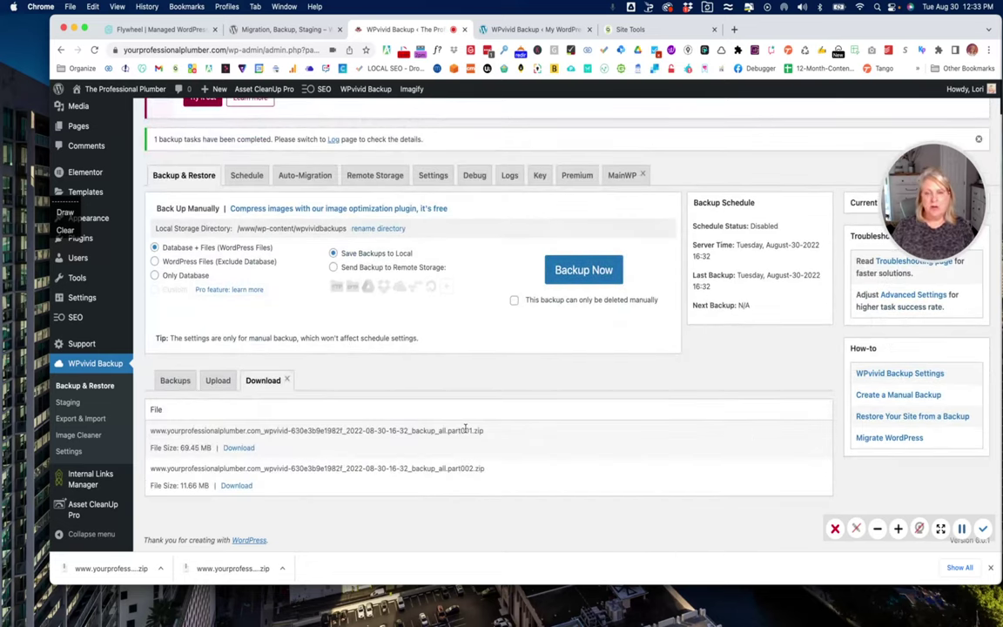
- Start downloading the backup's part001 zip and create a folder named plumber-website inside Downloads as its save location
{"action": "left_click", "coordinate": [243, 448]}
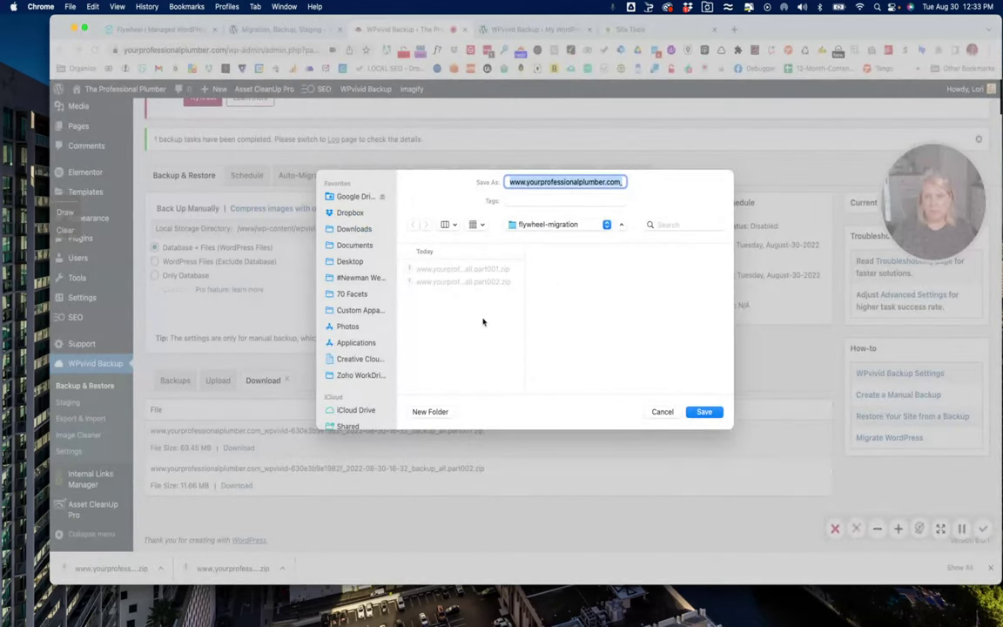
{"action": "left_click", "coordinate": [417, 414]}
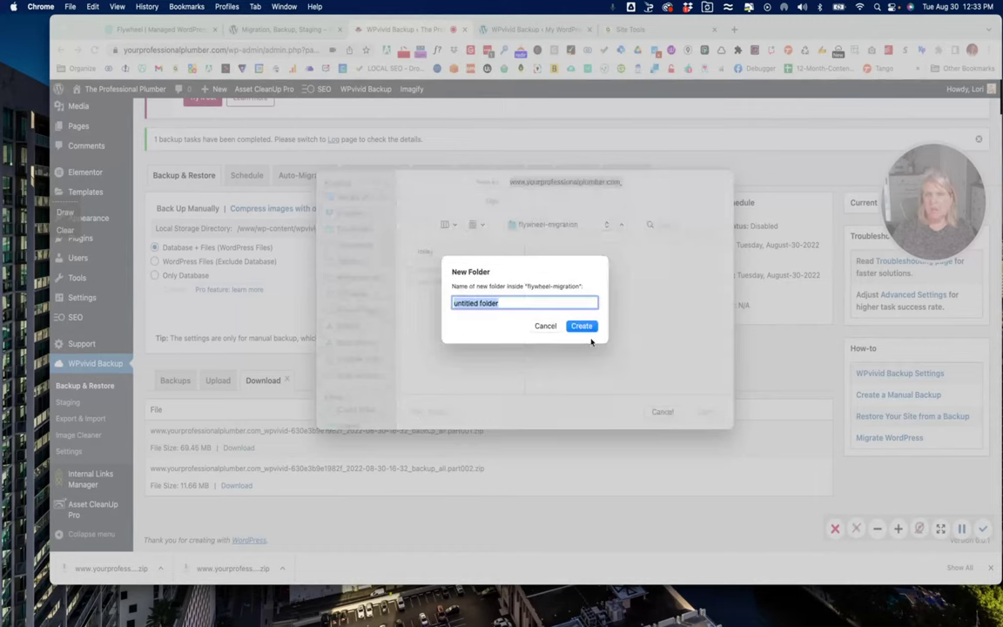
{"action": "left_click", "coordinate": [546, 326]}
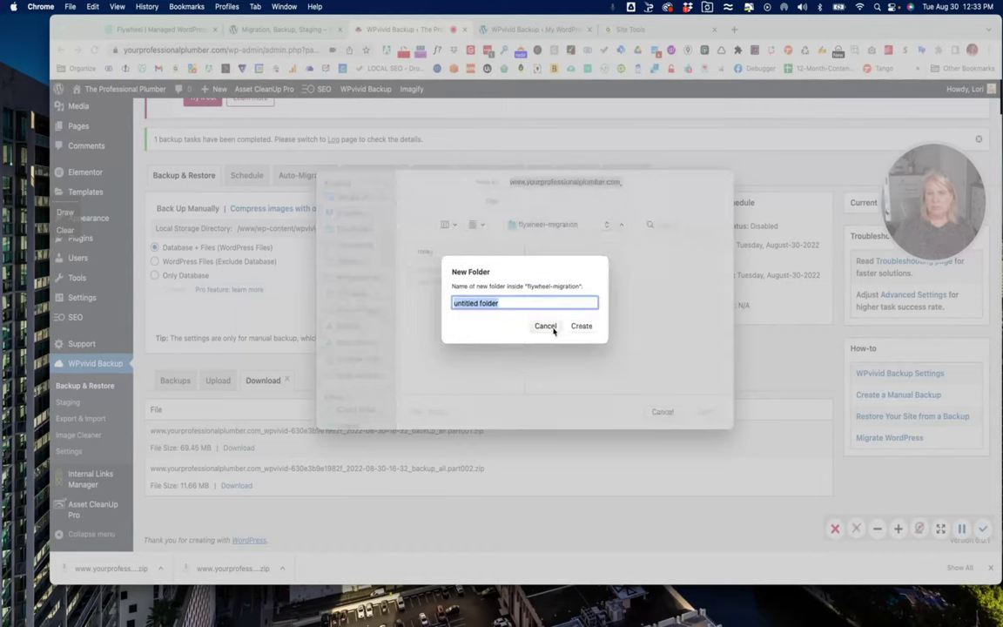
{"action": "left_click", "coordinate": [355, 230]}
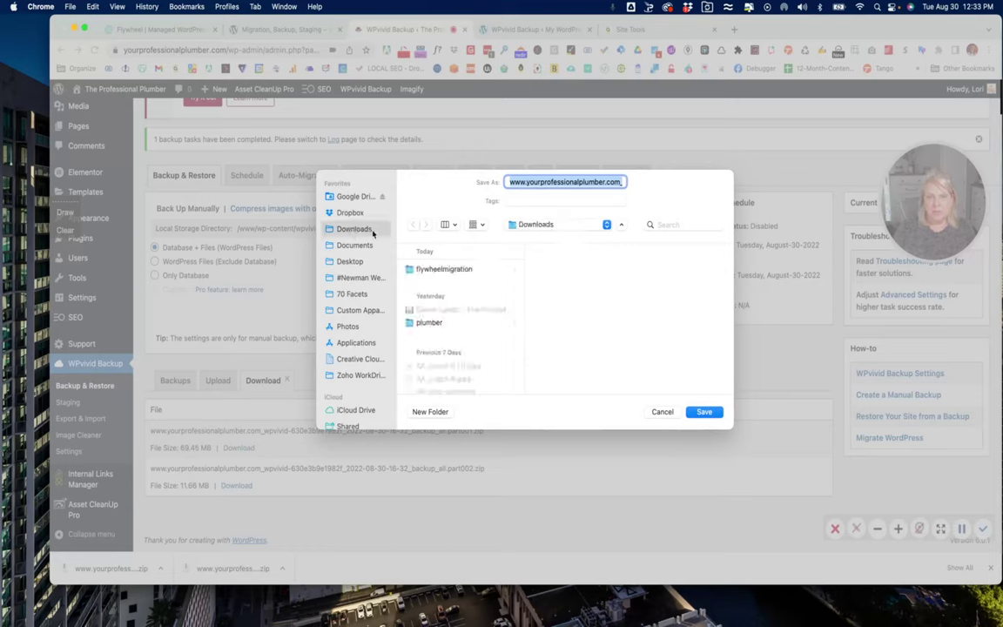
{"action": "left_click", "coordinate": [441, 413]}
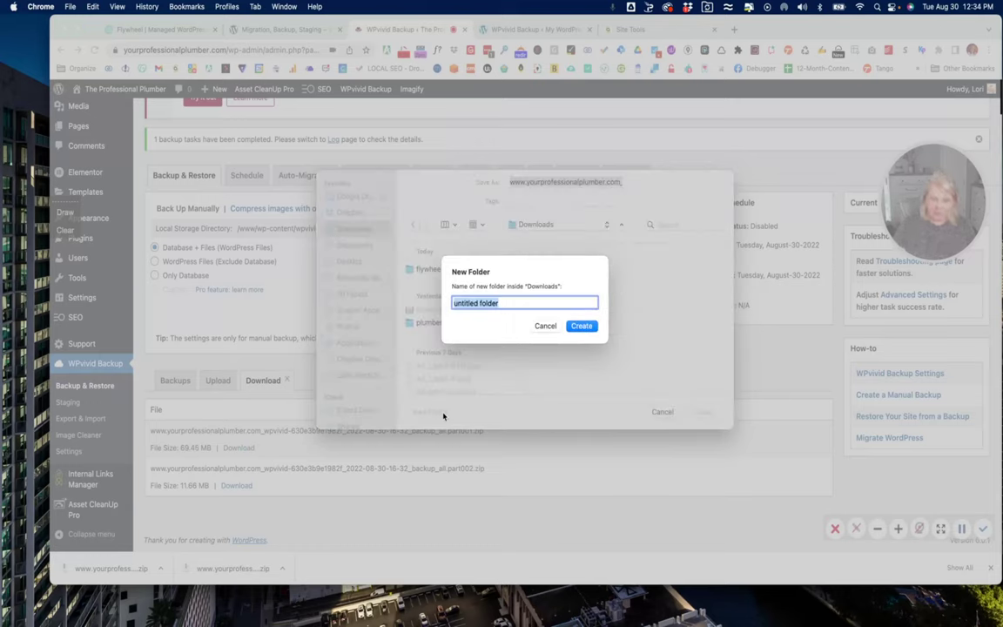
{"action": "key", "text": "BackSpace"}
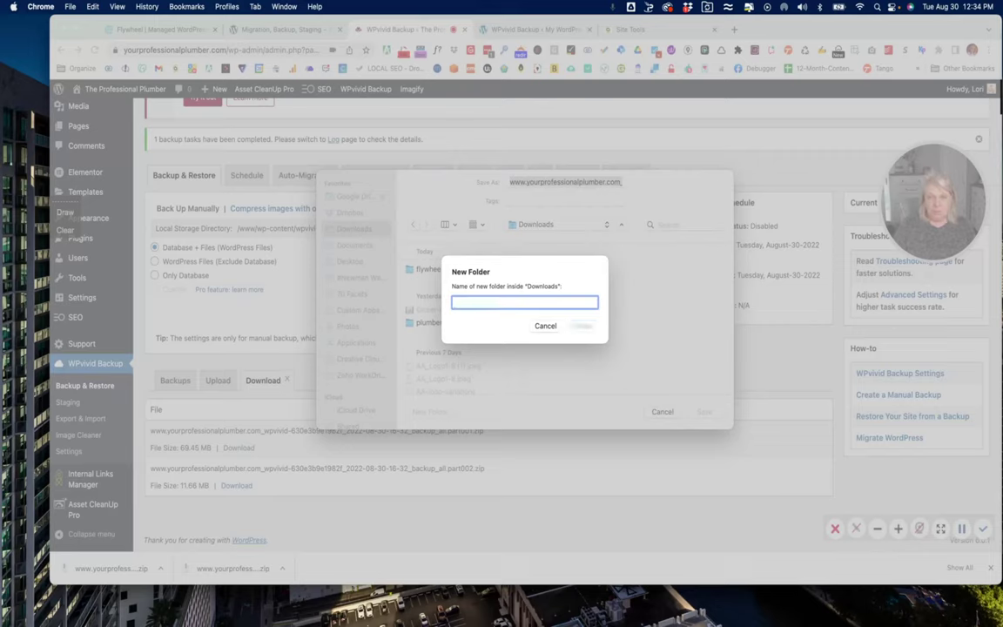
{"action": "type", "text": "plumber-website"}
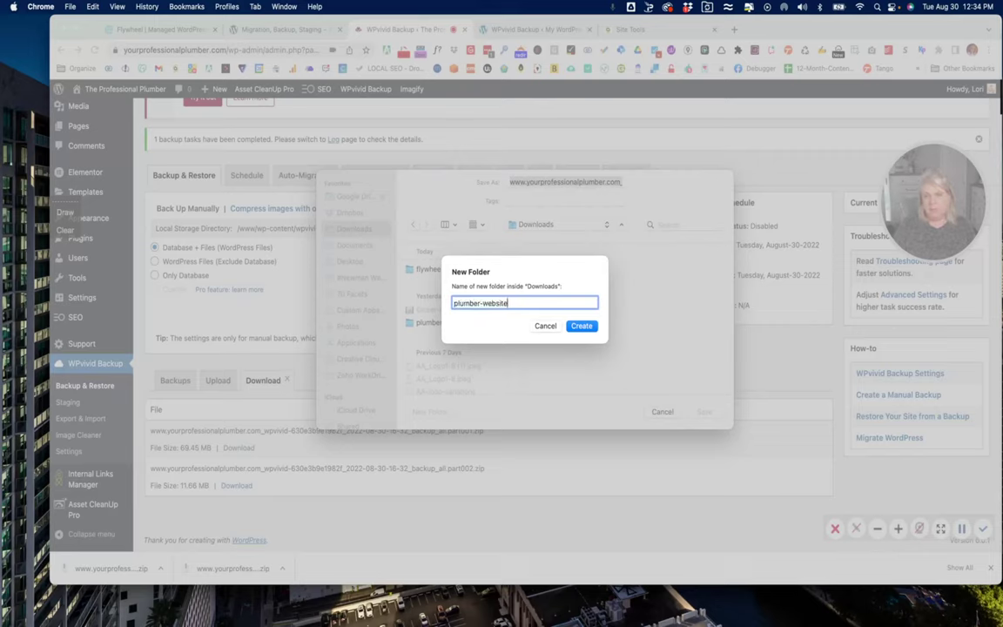
{"action": "key", "text": "Return"}
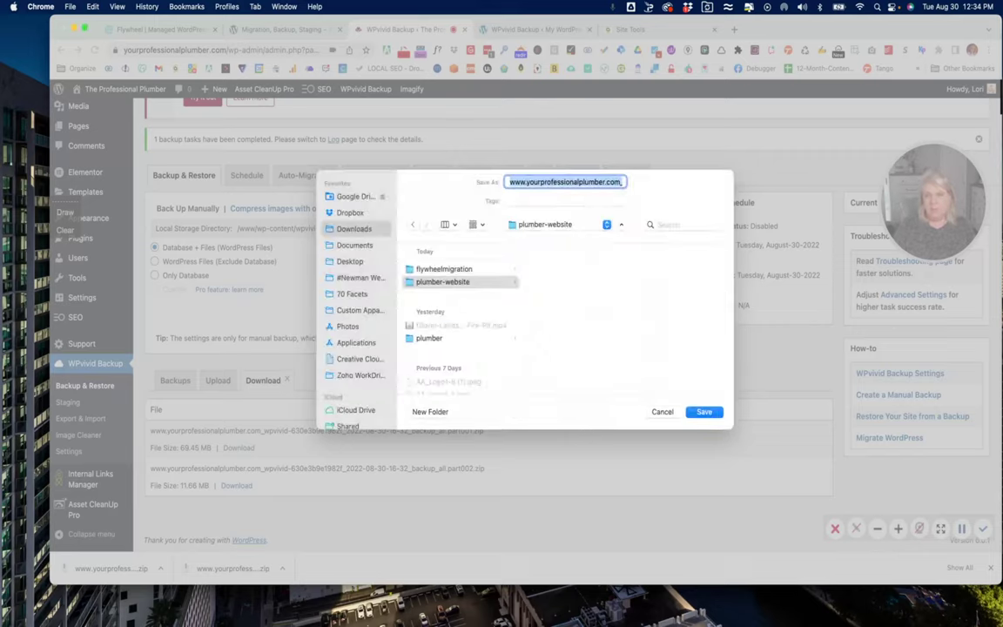
- Save the part001 zip in the plumber-website folder, and download the part002 zip into the same folder
{"action": "left_click", "coordinate": [715, 414]}
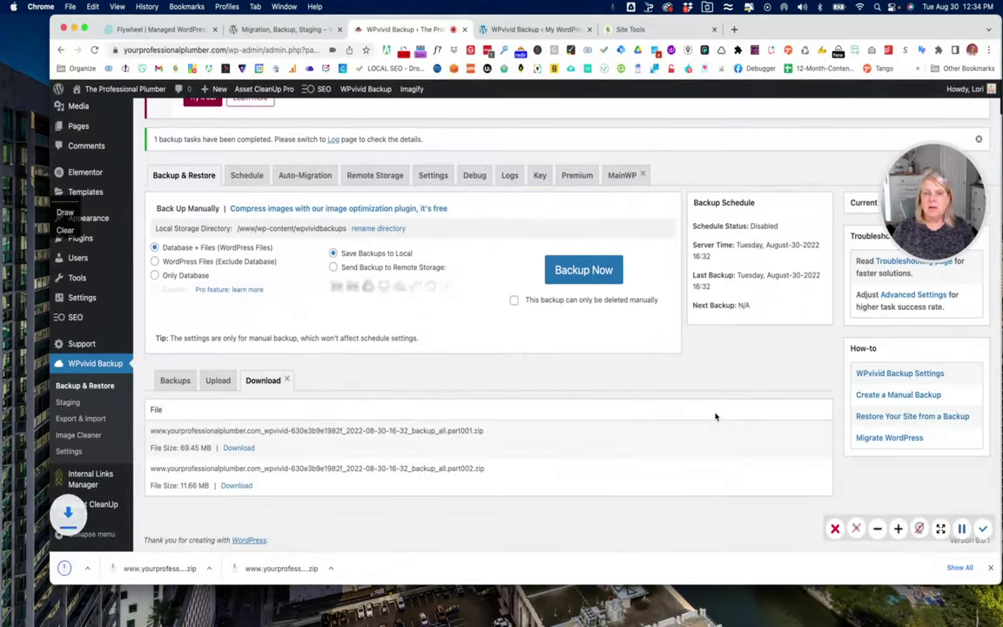
{"action": "left_click", "coordinate": [239, 486]}
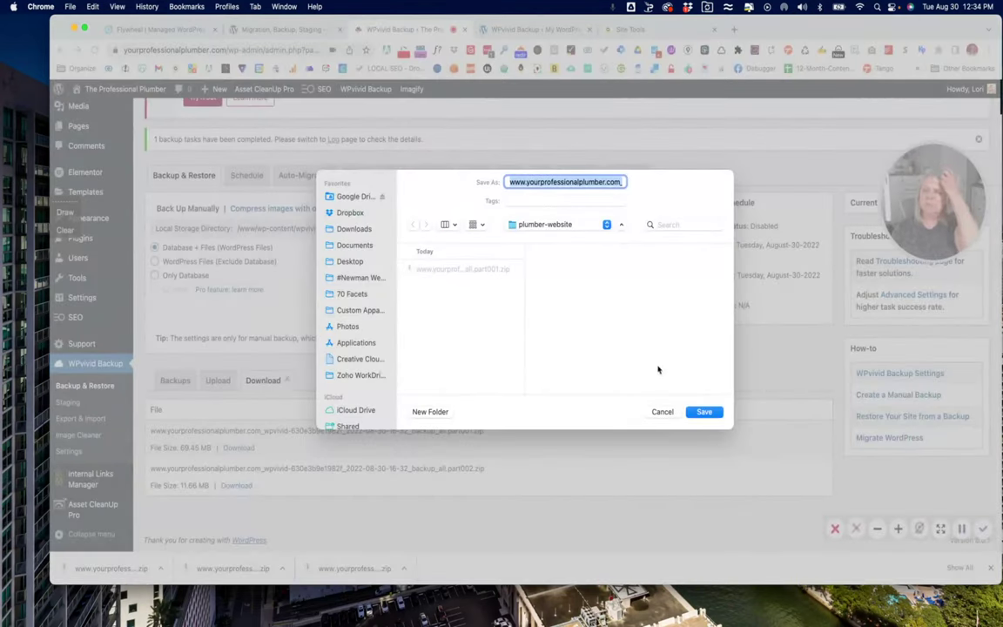
{"action": "left_click", "coordinate": [704, 413]}
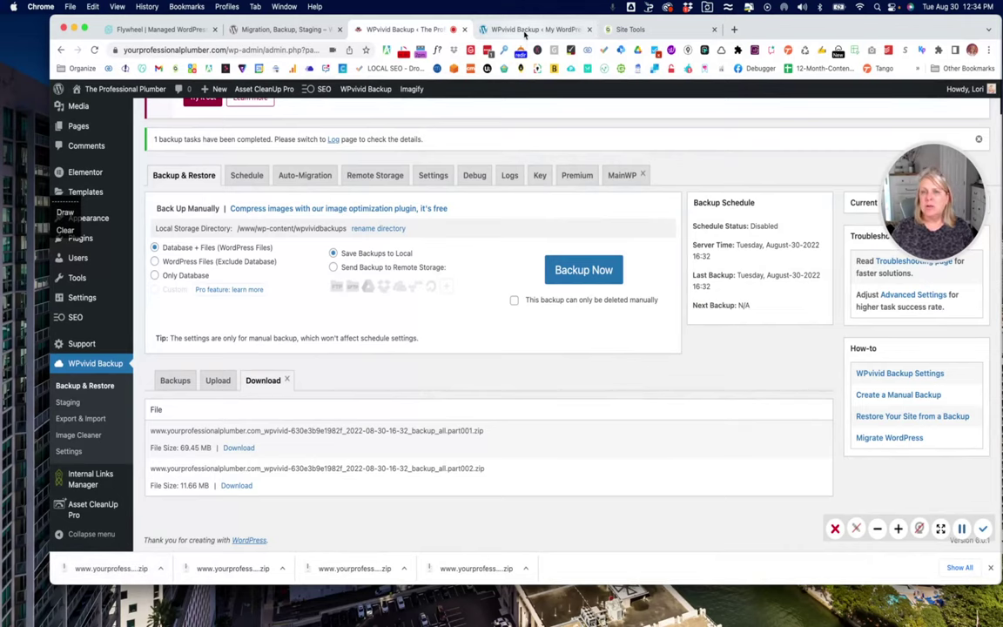
- Switch to the My WordPress site's WPvivid page and open its area for uploading backups
{"action": "left_click", "coordinate": [525, 31]}
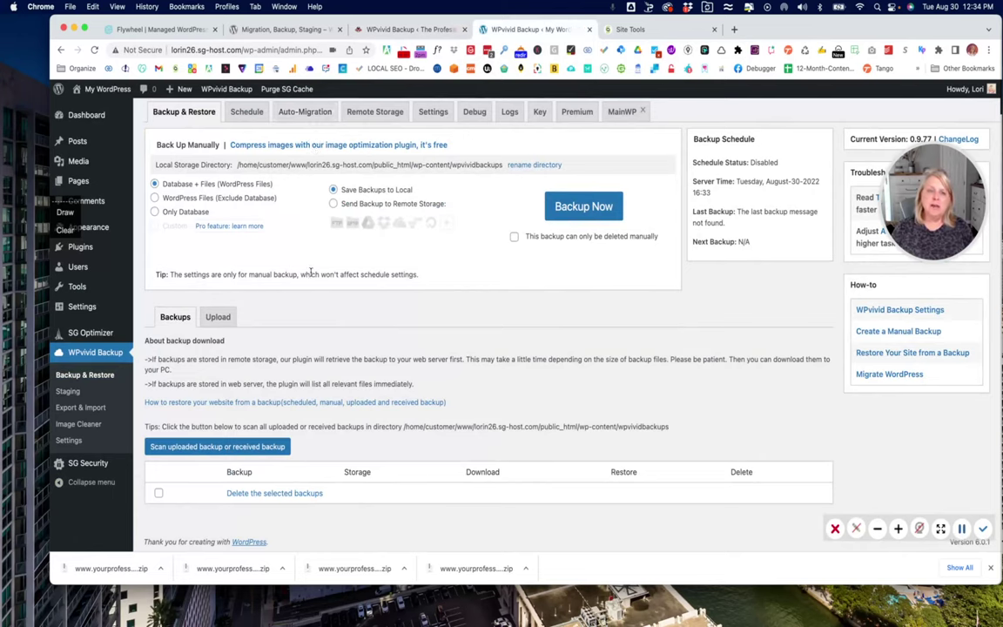
{"action": "scroll", "coordinate": [310, 273], "scroll_direction": "up", "scroll_amount": 2}
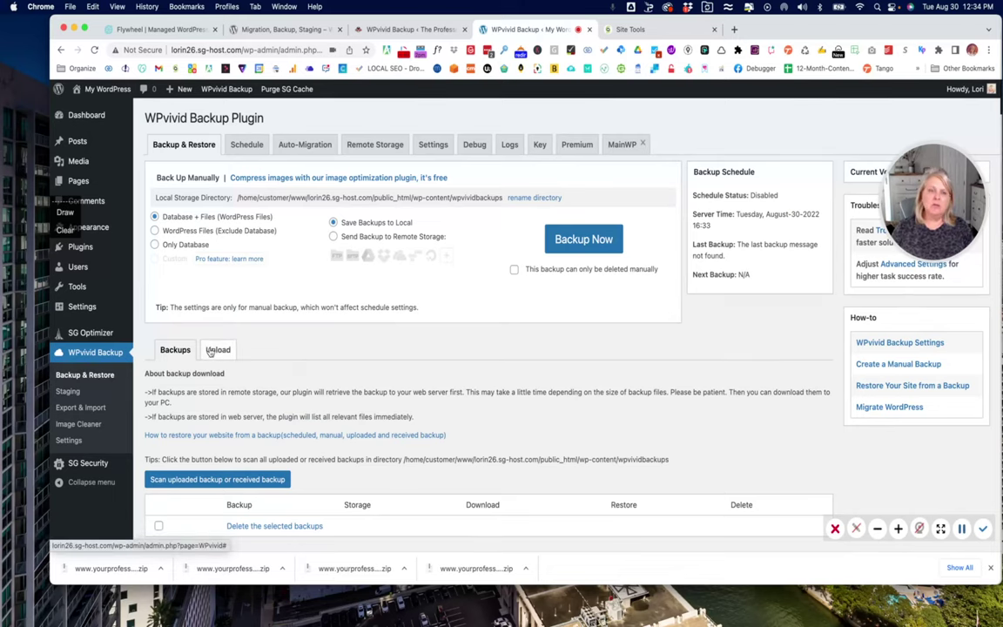
{"action": "left_click", "coordinate": [216, 350]}
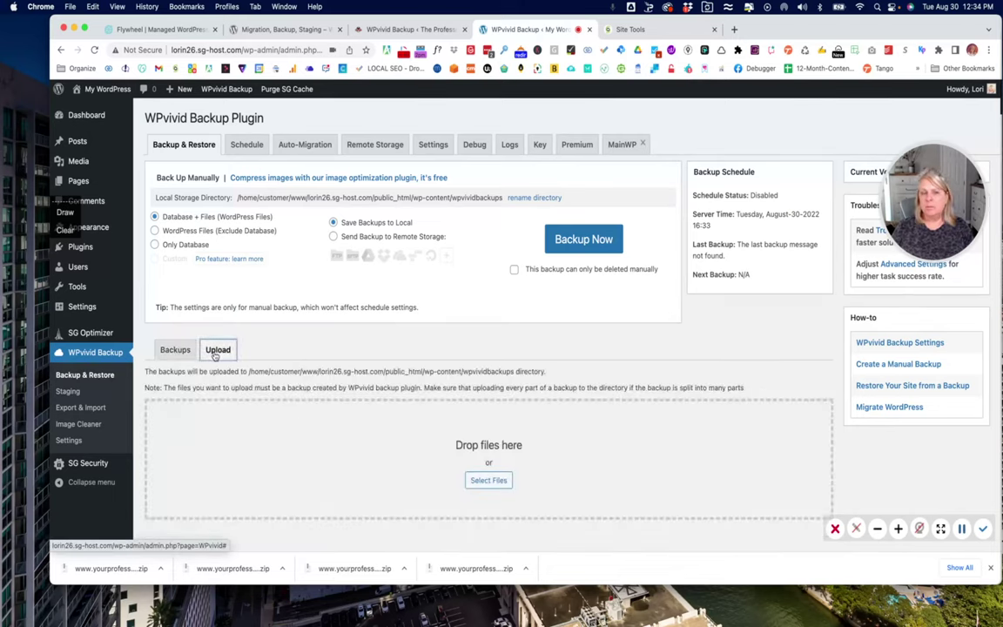
{"action": "scroll", "coordinate": [419, 342], "scroll_direction": "down", "scroll_amount": 1}
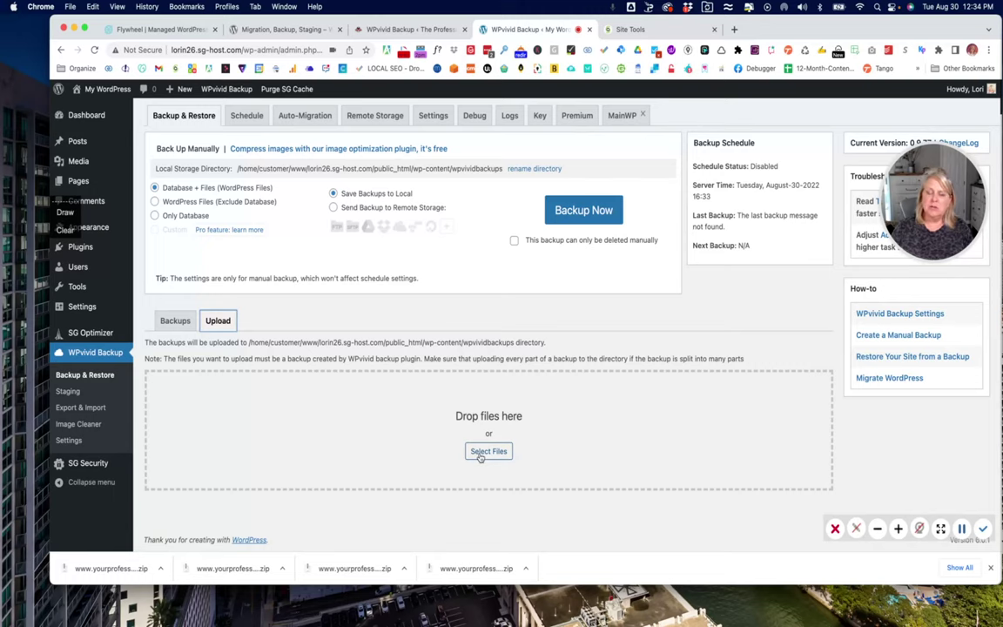
- Choose both backup zips, part001 and part002, from the plumber-website folder in Downloads as the files for upload
{"action": "left_click", "coordinate": [479, 452]}
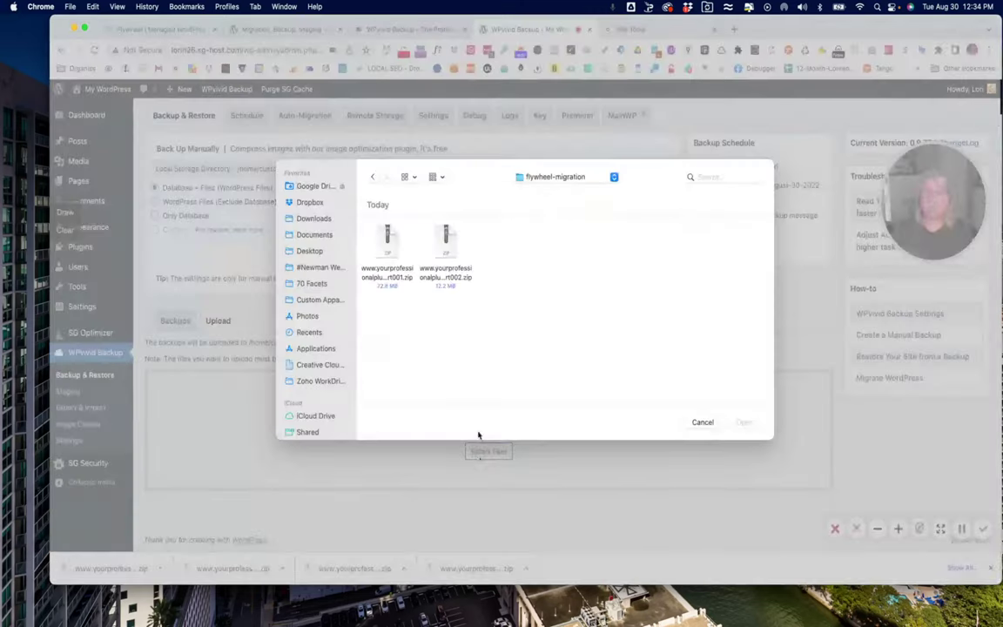
{"action": "left_click", "coordinate": [546, 177]}
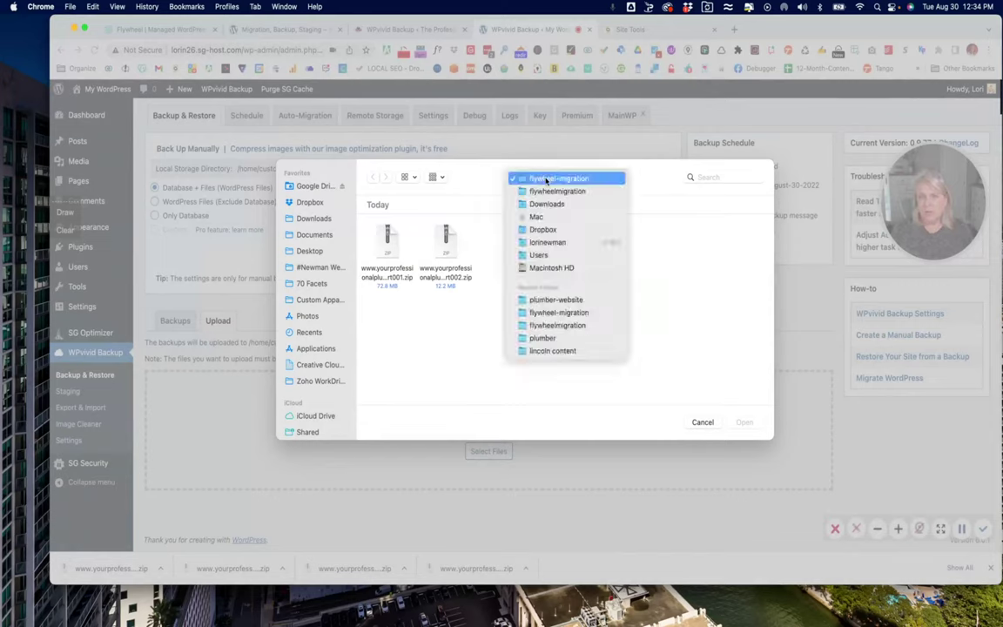
{"action": "left_click", "coordinate": [547, 205]}
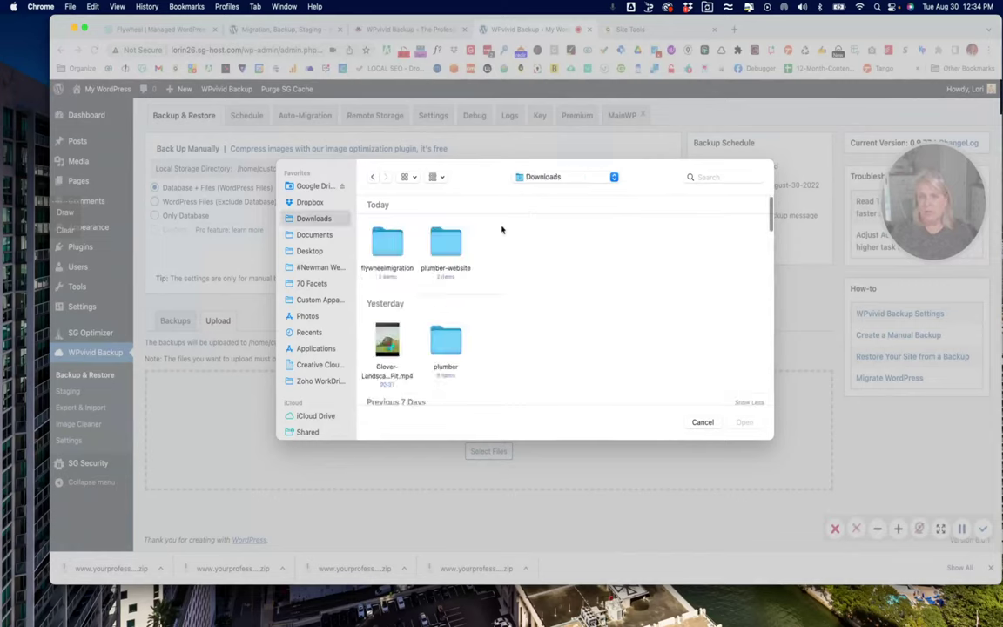
{"action": "double_click", "coordinate": [444, 243]}
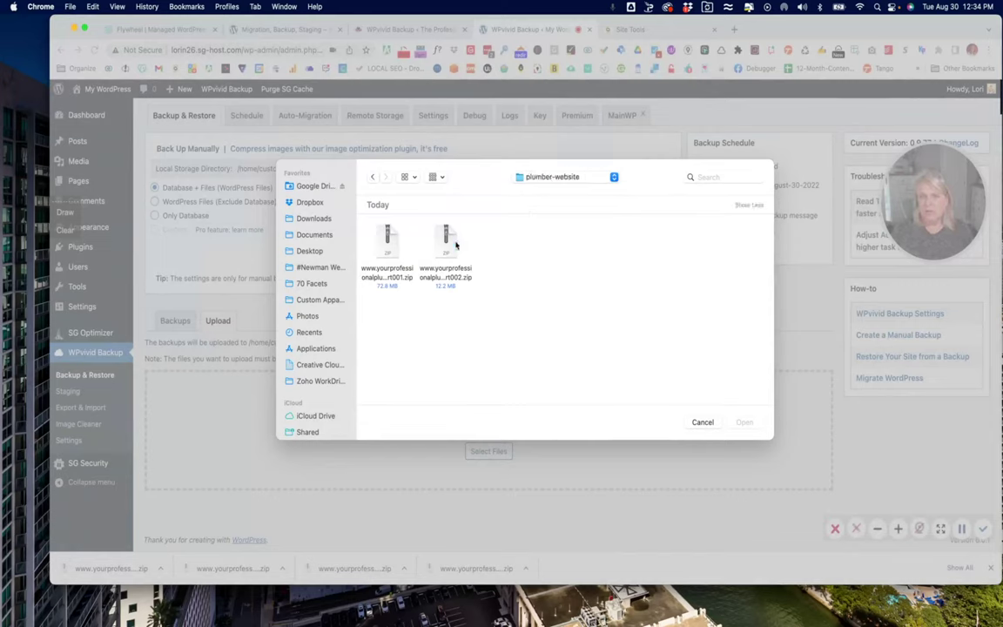
{"action": "left_click", "coordinate": [390, 242]}
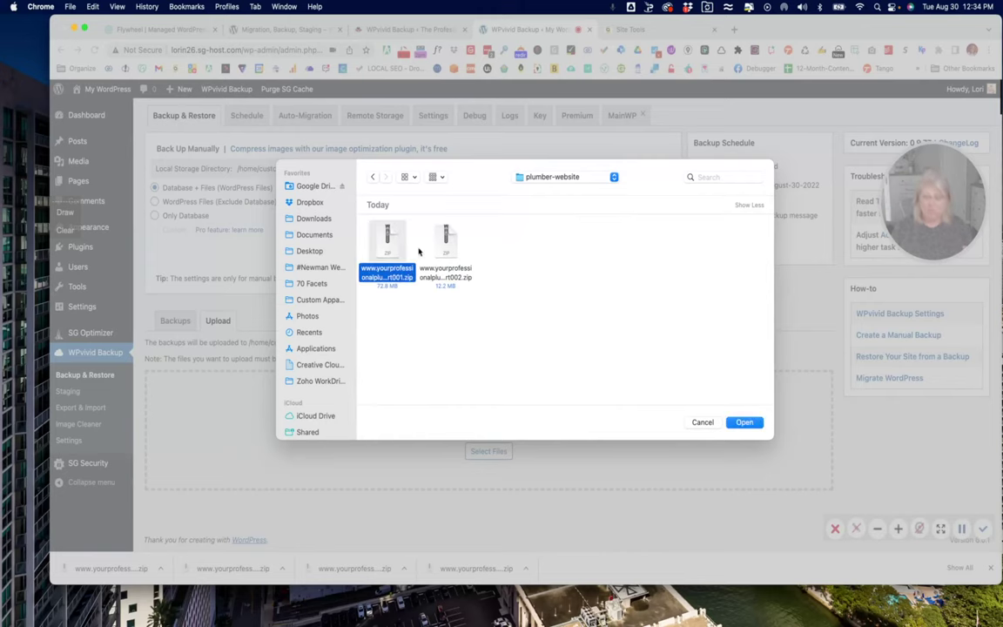
{"action": "left_click", "coordinate": [445, 243], "text": "shift"}
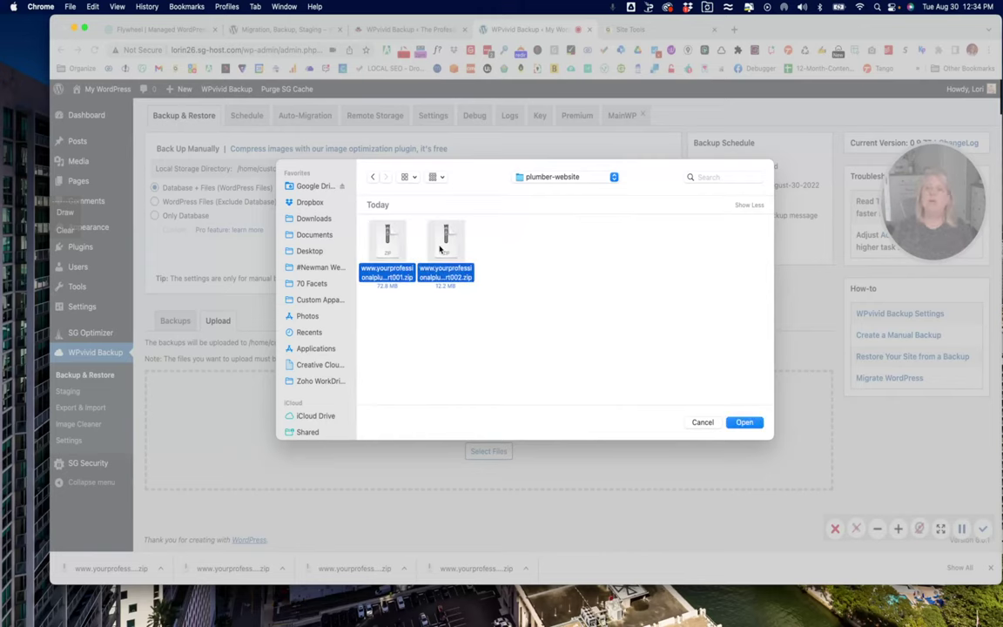
{"action": "left_click", "coordinate": [745, 422]}
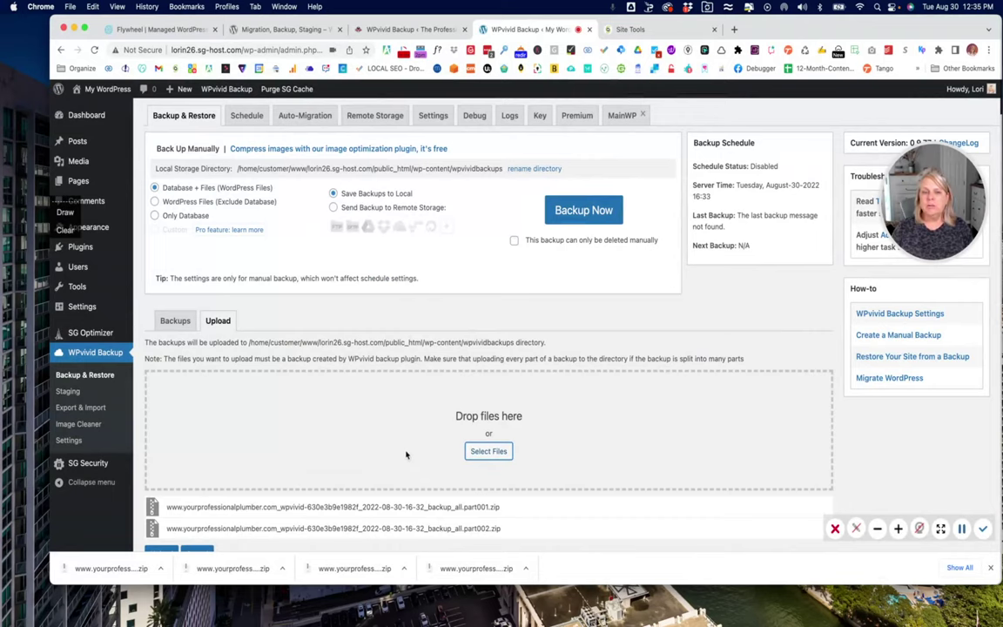
- Upload the two chosen backup files to the My WordPress site, acknowledge completion, and go to the uploaded backup's entry
{"action": "scroll", "coordinate": [405, 454], "scroll_direction": "down", "scroll_amount": 2}
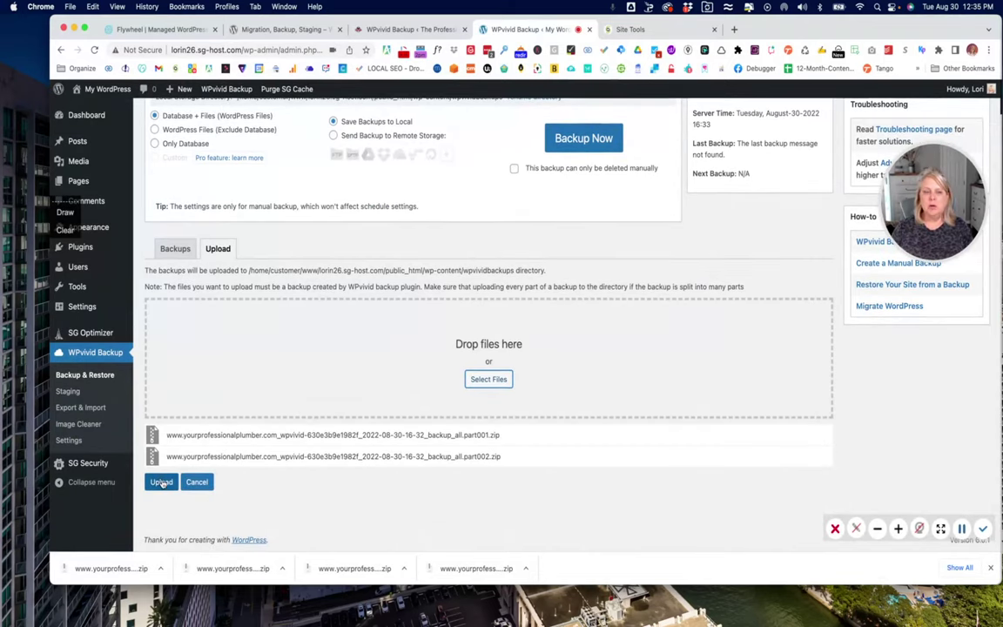
{"action": "left_click", "coordinate": [161, 482]}
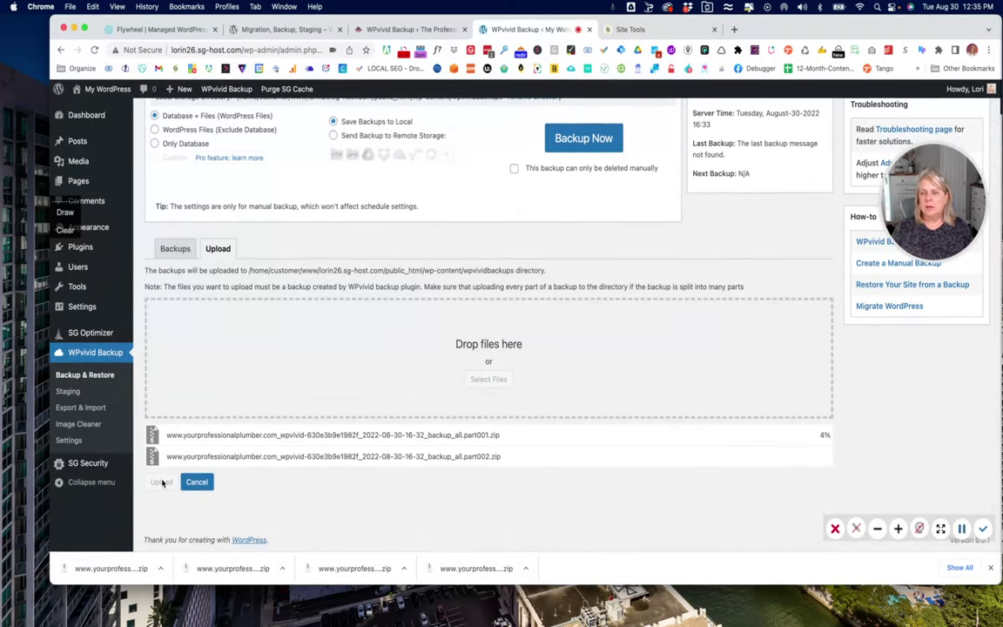
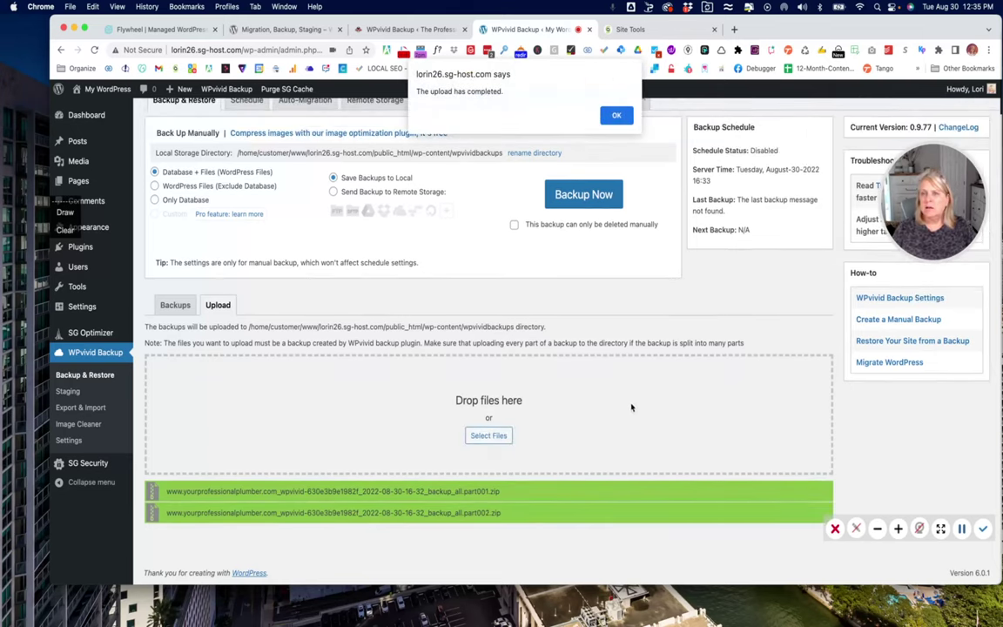
{"action": "left_click", "coordinate": [616, 116]}
{"action": "scroll", "coordinate": [501, 285], "scroll_direction": "down", "scroll_amount": 2}
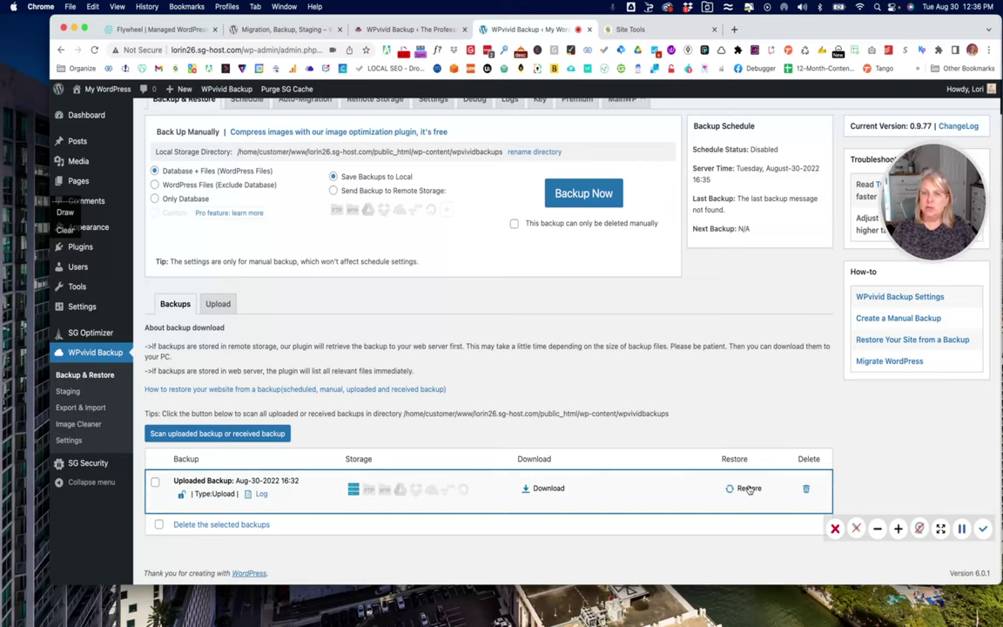
- View the My WordPress site's current front page in a new tab, and close that tab
{"action": "mouse_move", "coordinate": [102, 89]}
{"action": "right_click", "coordinate": [95, 109]}
{"action": "left_click", "coordinate": [113, 117]}
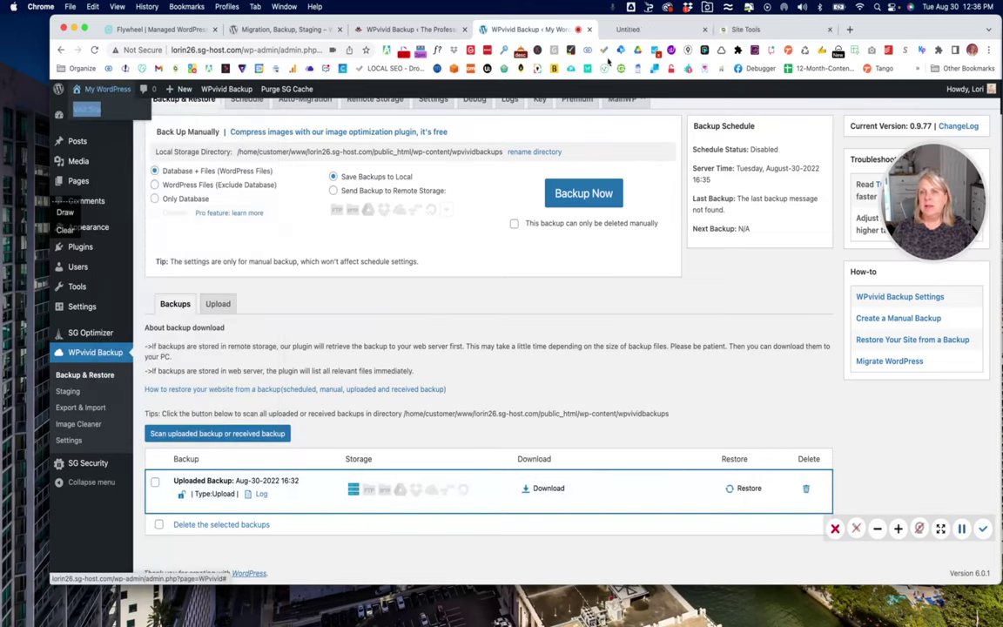
{"action": "left_click", "coordinate": [636, 32]}
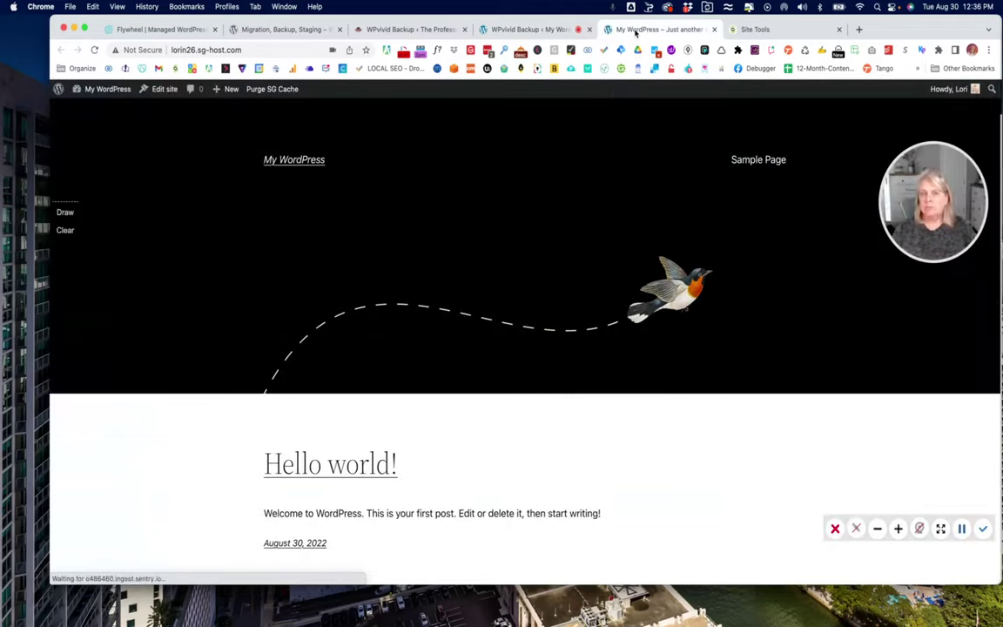
{"action": "scroll", "coordinate": [600, 174], "scroll_direction": "down", "scroll_amount": 3}
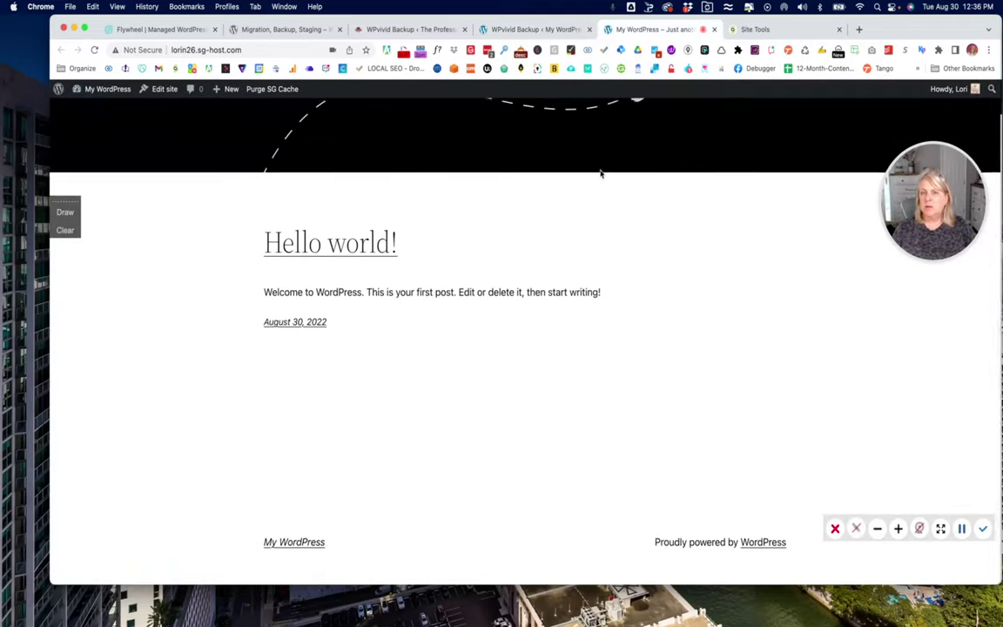
{"action": "scroll", "coordinate": [600, 173], "scroll_direction": "up", "scroll_amount": 3}
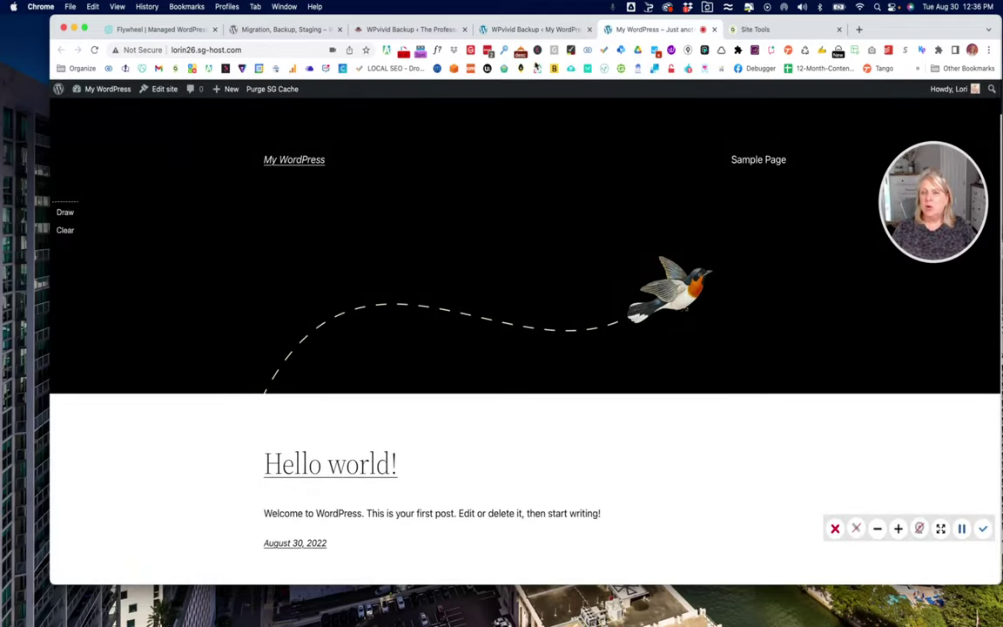
{"action": "left_click", "coordinate": [714, 29]}
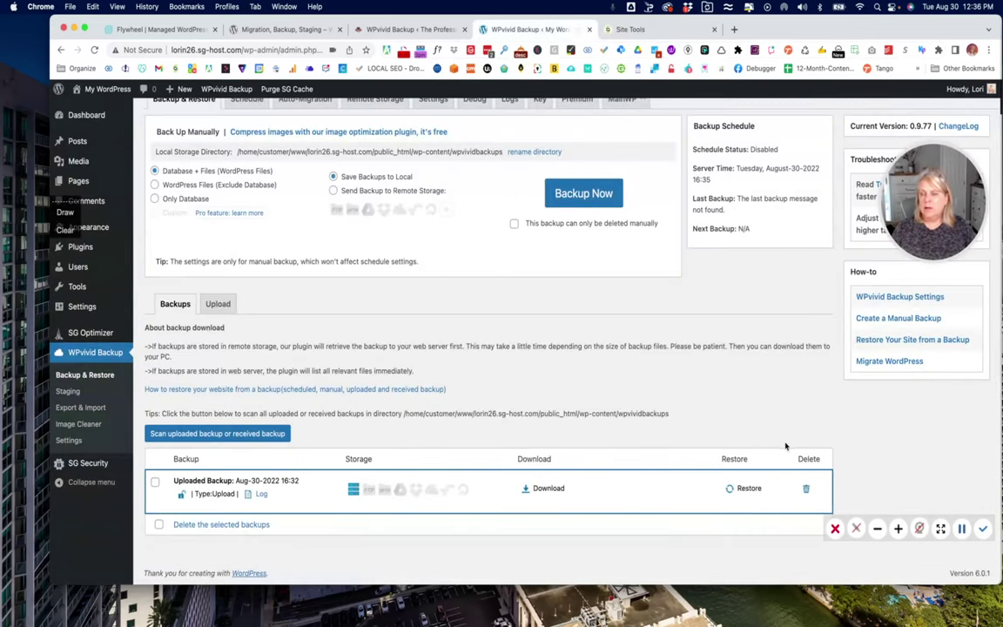
- Restore the uploaded Aug-30-2022 16:32 backup on the My WordPress site and confirm the restore
{"action": "left_click", "coordinate": [750, 488]}
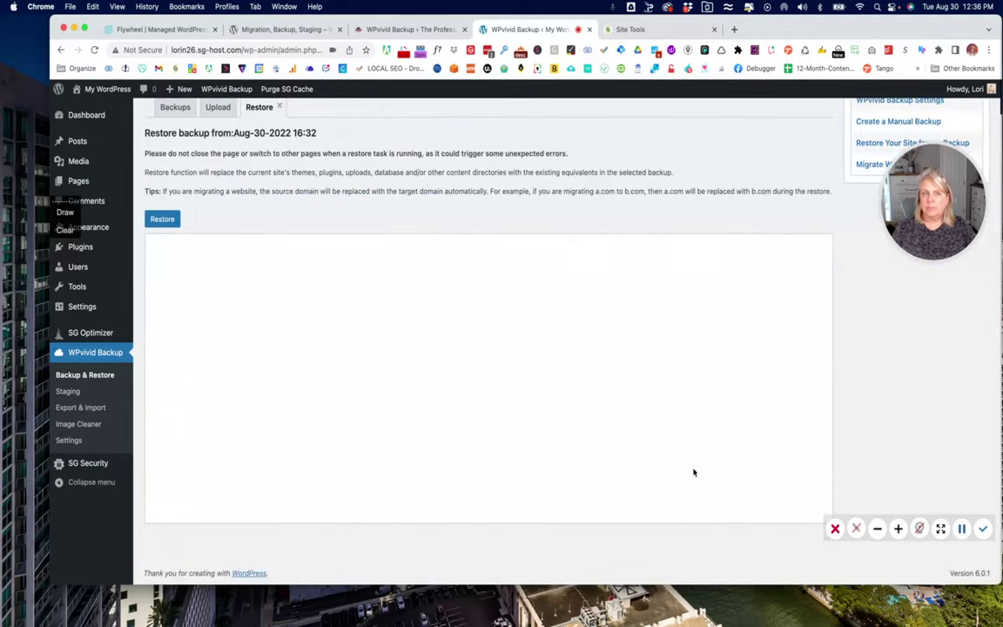
{"action": "left_click", "coordinate": [167, 220]}
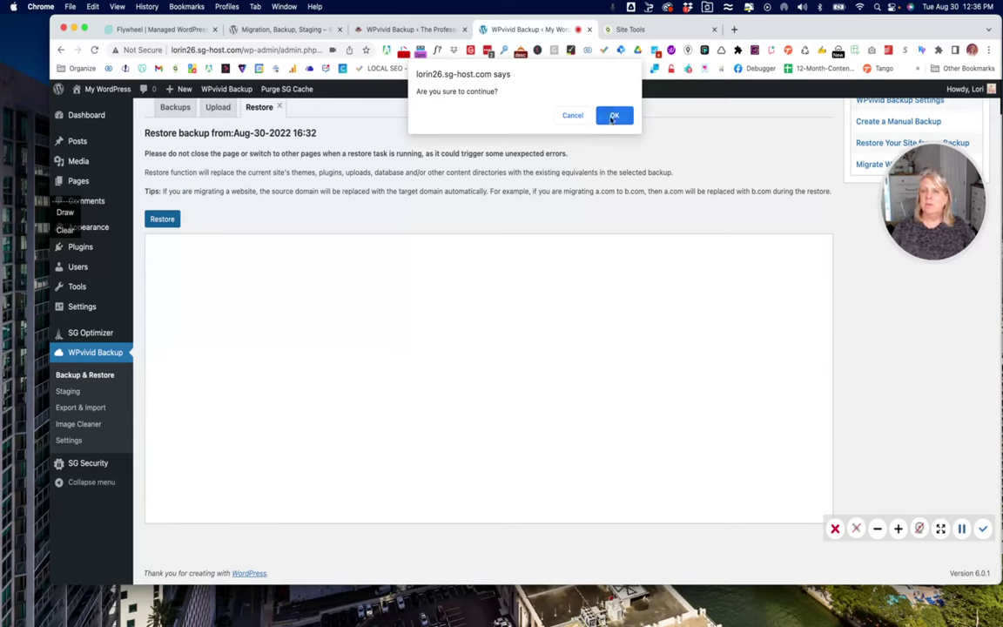
{"action": "left_click", "coordinate": [615, 116]}
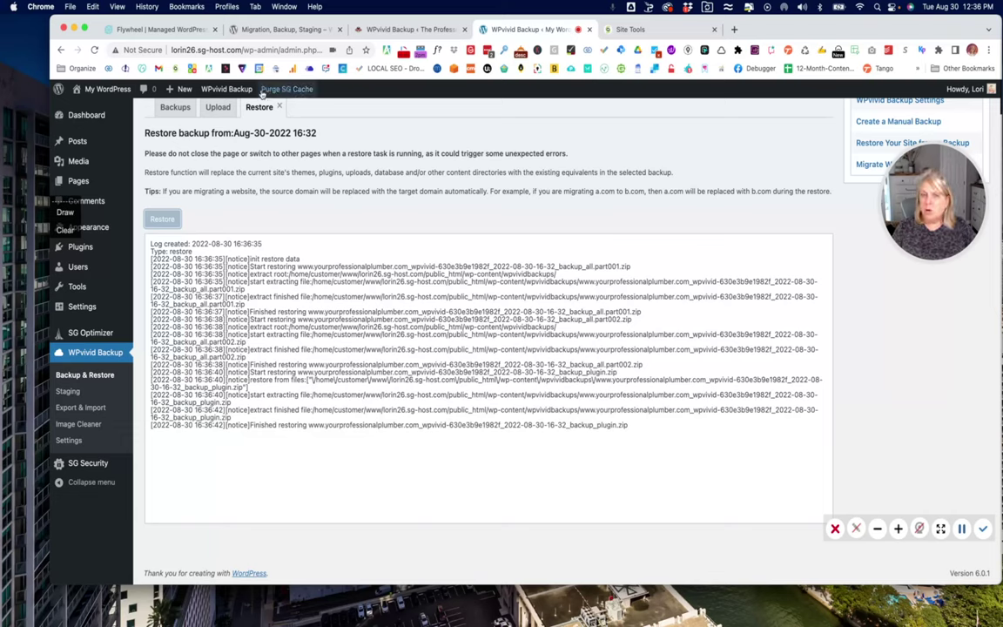
- View the My WordPress site's front page in a new tab and examine which file the error messages name
{"action": "mouse_move", "coordinate": [102, 90]}
{"action": "right_click", "coordinate": [108, 109]}
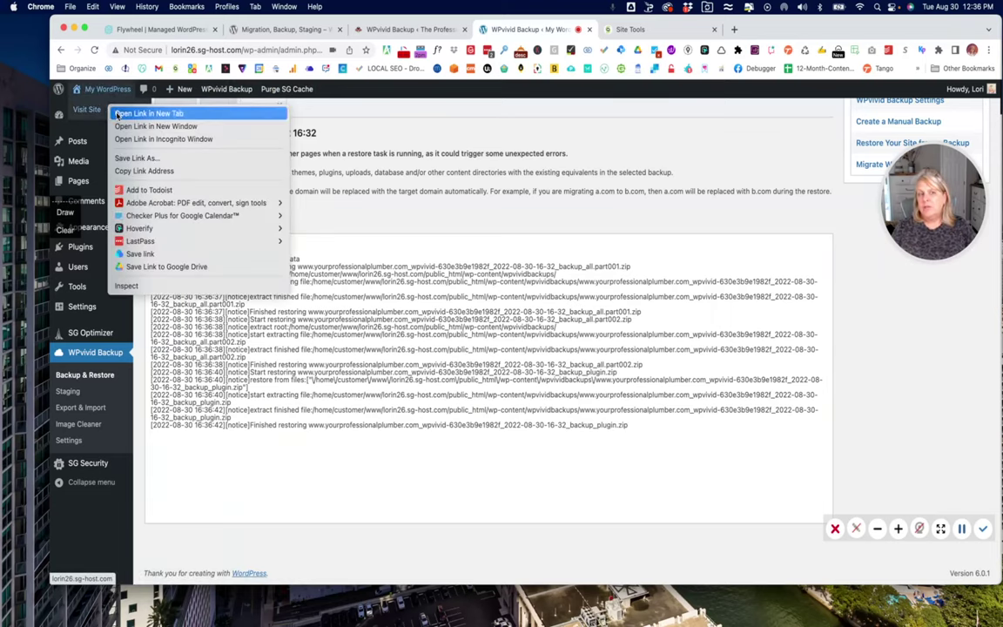
{"action": "left_click", "coordinate": [118, 113]}
{"action": "left_click", "coordinate": [649, 29]}
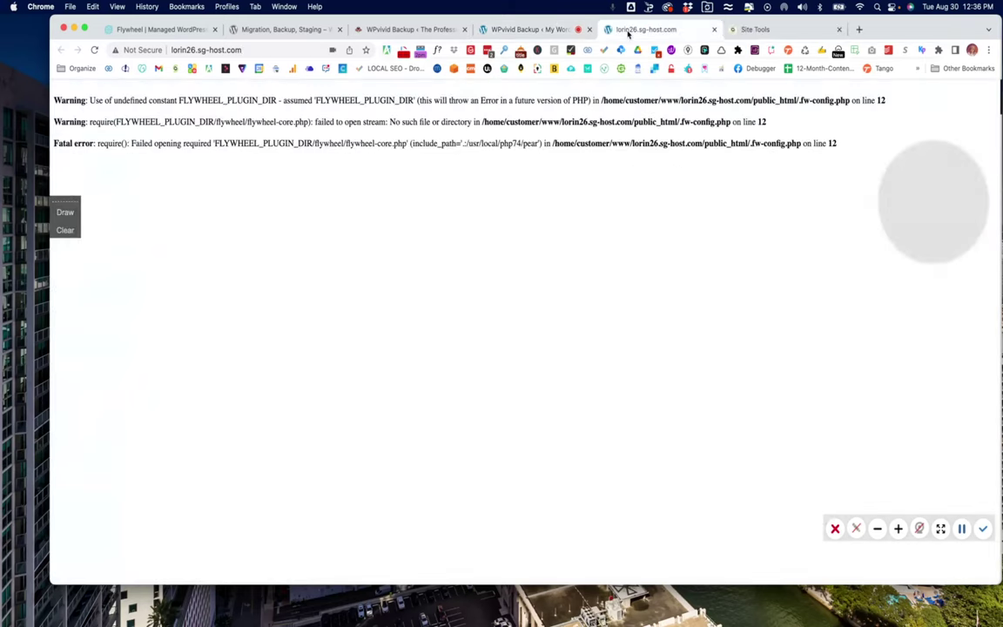
{"action": "left_click_drag", "start_coordinate": [470, 102], "coordinate": [841, 103]}
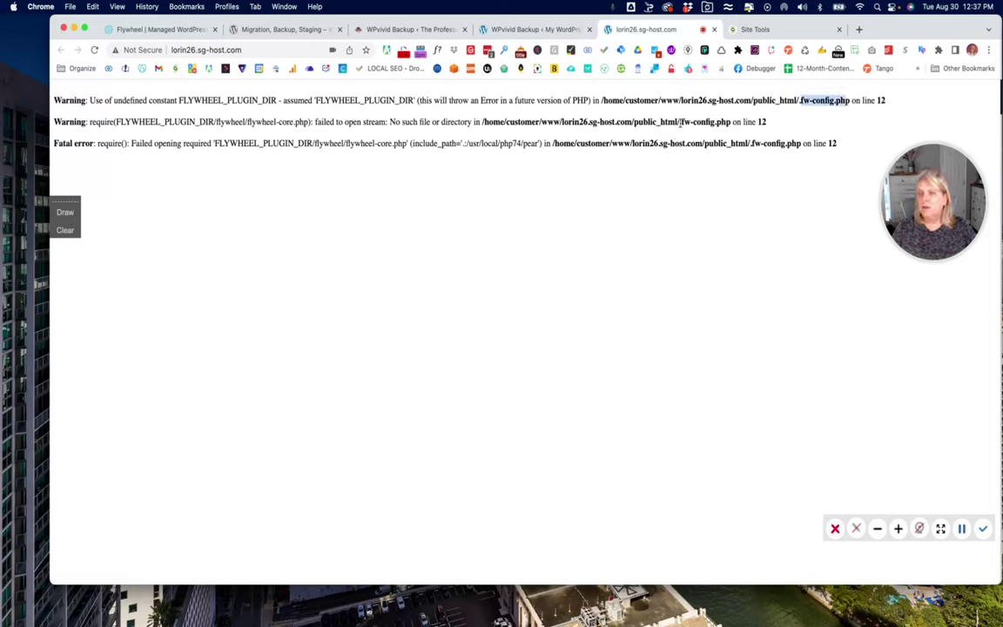
{"action": "left_click_drag", "start_coordinate": [678, 123], "coordinate": [738, 122]}
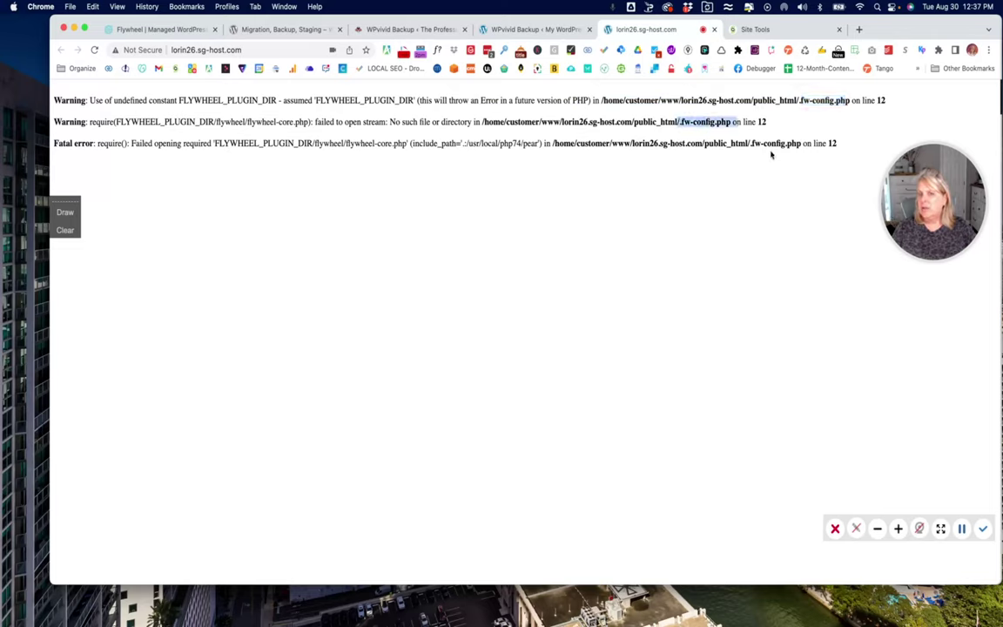
- Switch to SiteGround Site Tools and look for .fw-config.php in the File Manager's public_html file list
{"action": "left_click", "coordinate": [755, 31]}
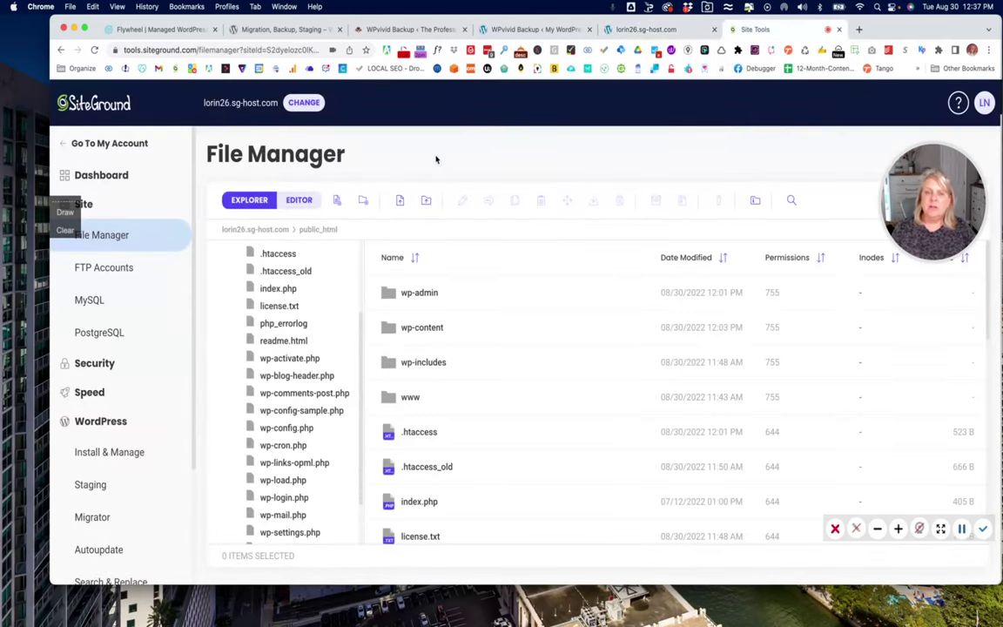
{"action": "left_click", "coordinate": [127, 267]}
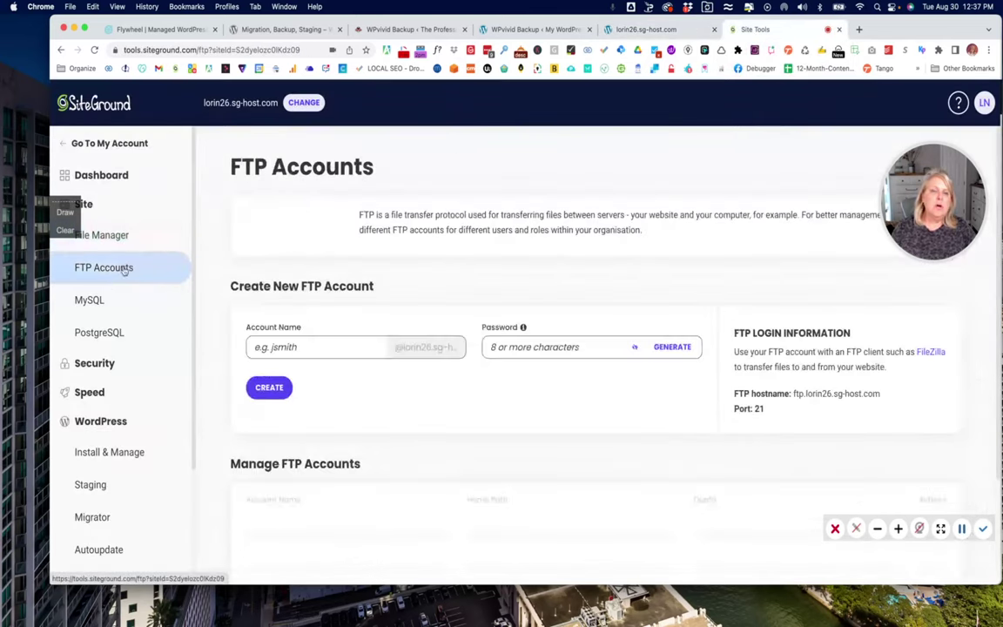
{"action": "left_click", "coordinate": [99, 303]}
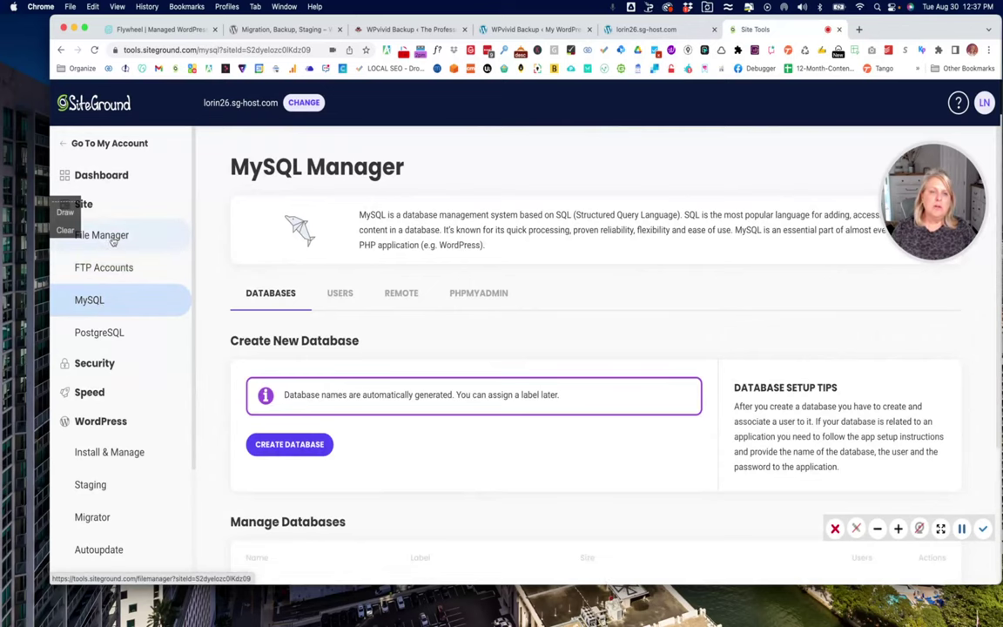
{"action": "left_click", "coordinate": [113, 241]}
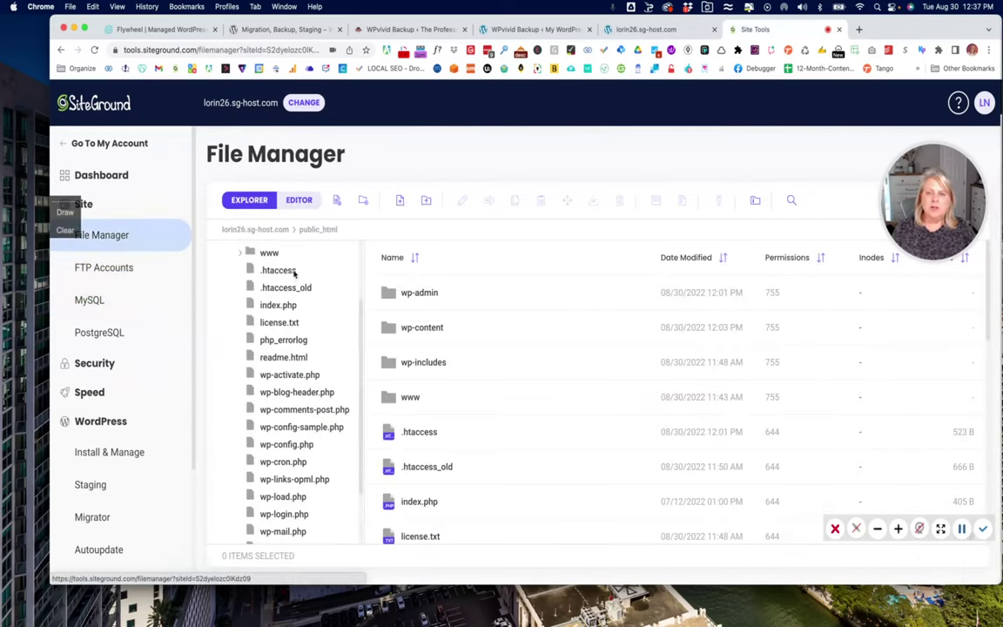
{"action": "scroll", "coordinate": [477, 320], "scroll_direction": "down", "scroll_amount": 6}
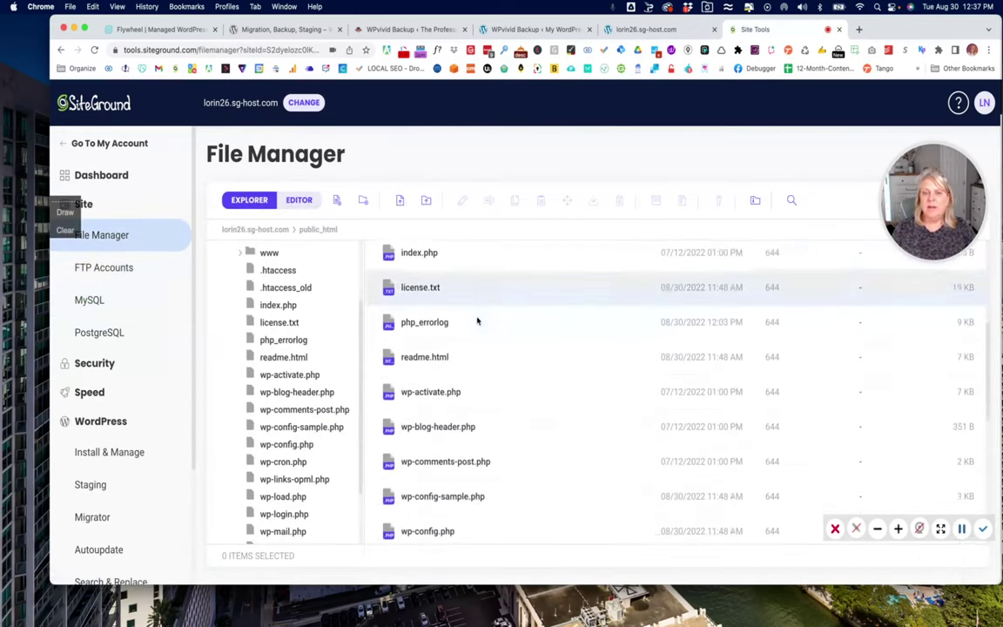
{"action": "scroll", "coordinate": [477, 321], "scroll_direction": "down", "scroll_amount": 5}
{"action": "scroll", "coordinate": [477, 320], "scroll_direction": "up", "scroll_amount": 10}
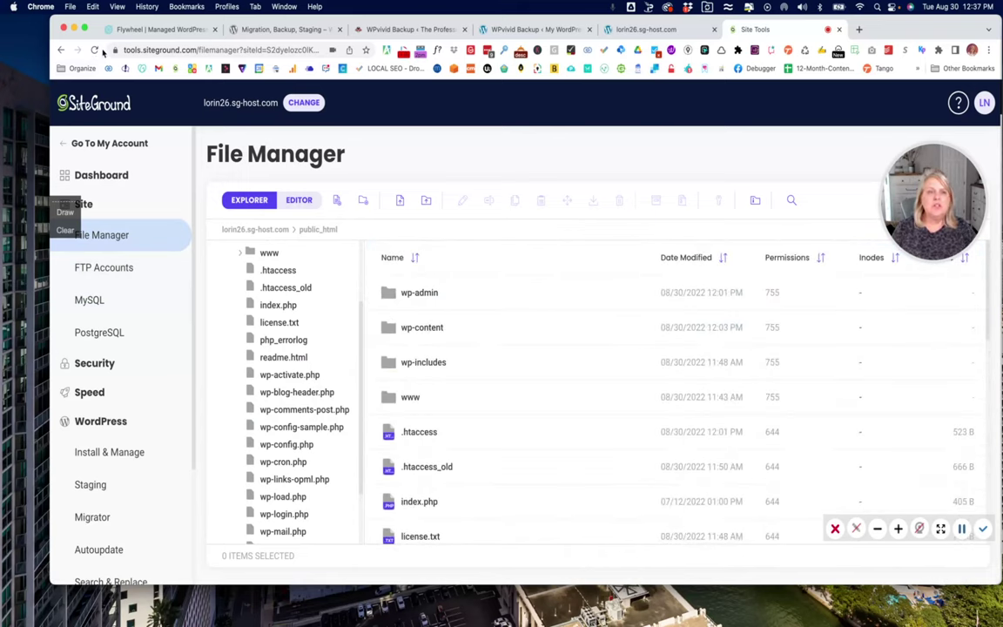
- Reload SiteGround's File Manager and open the public_html folder
{"action": "left_click", "coordinate": [95, 49]}
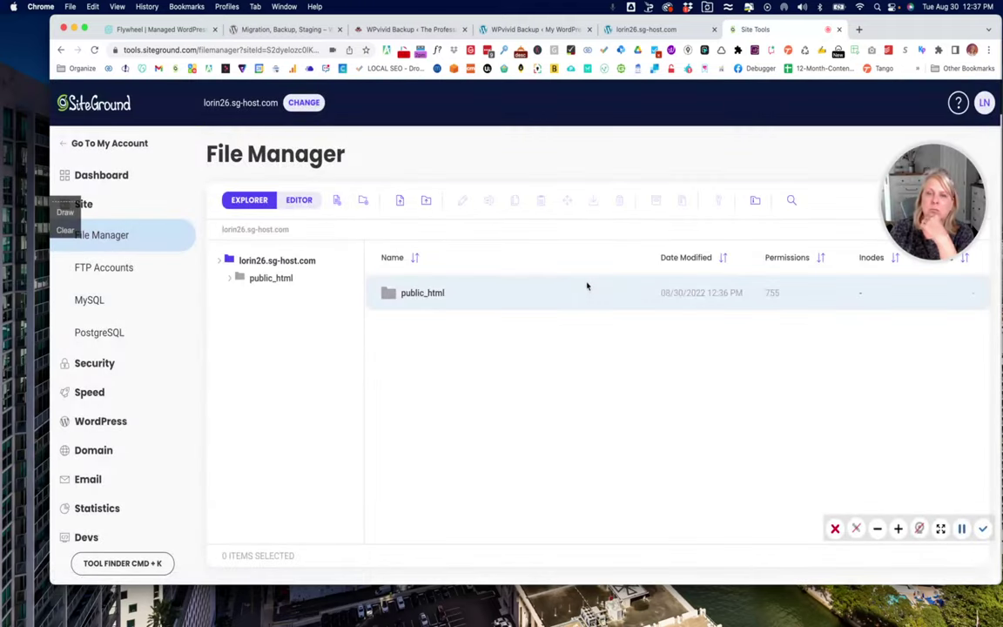
{"action": "left_click", "coordinate": [427, 299]}
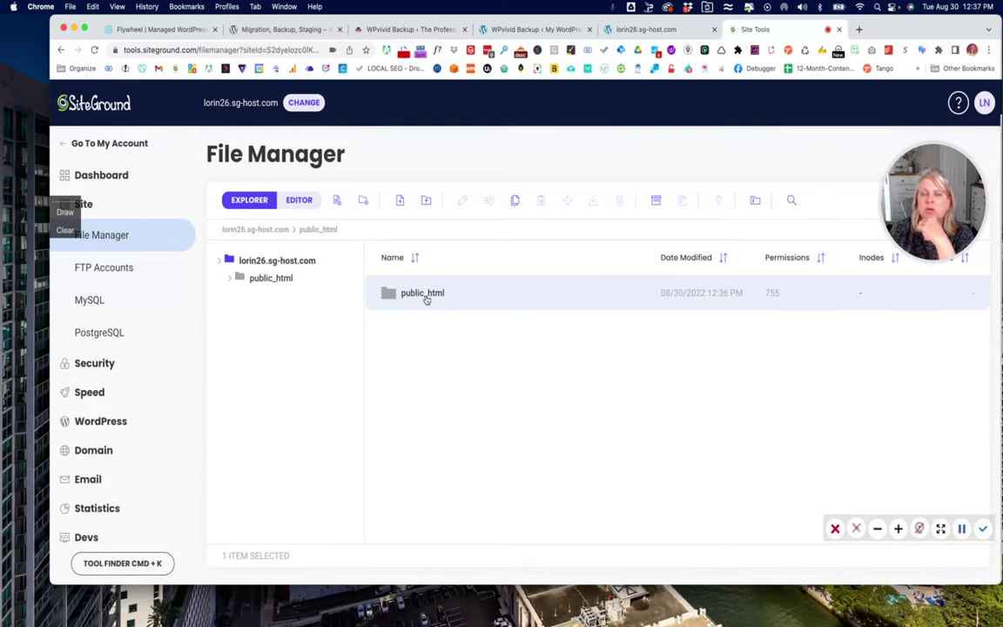
{"action": "double_click", "coordinate": [427, 295]}
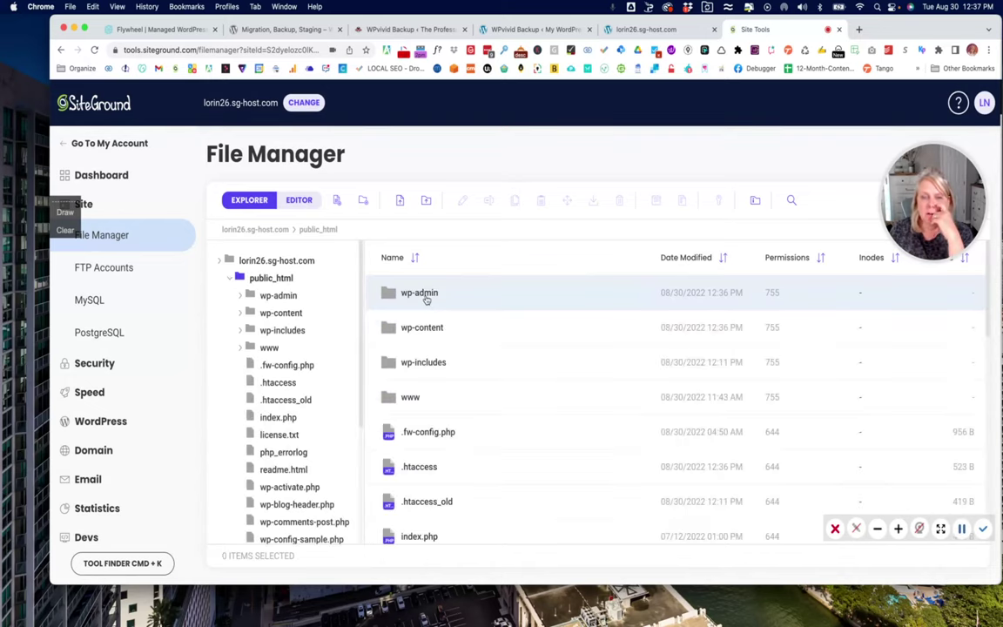
- Delete the .fw-config.php file from public_html and confirm the deletion
{"action": "scroll", "coordinate": [426, 322], "scroll_direction": "down", "scroll_amount": 1}
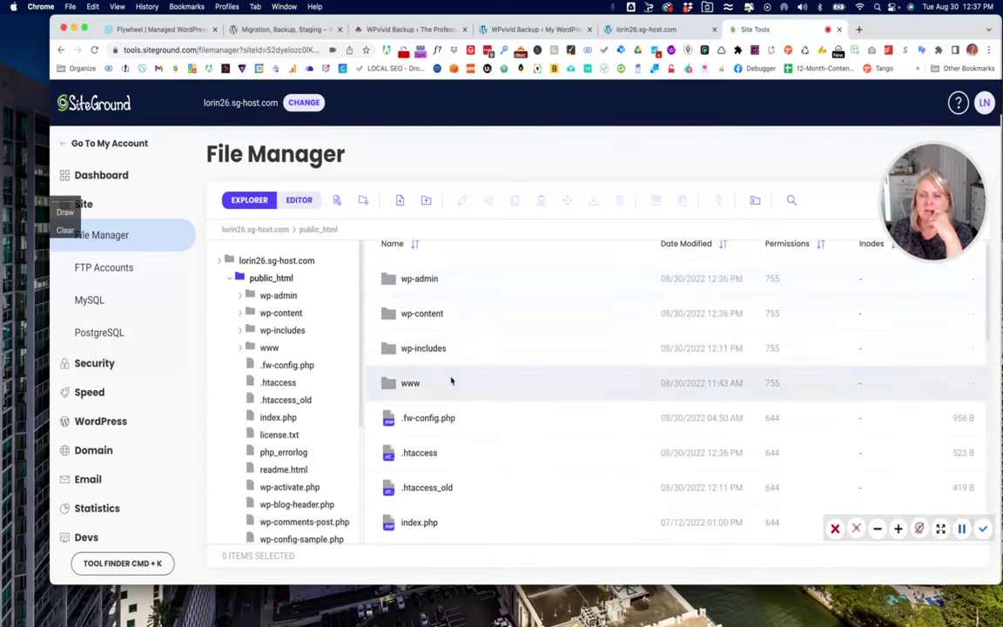
{"action": "left_click", "coordinate": [432, 422]}
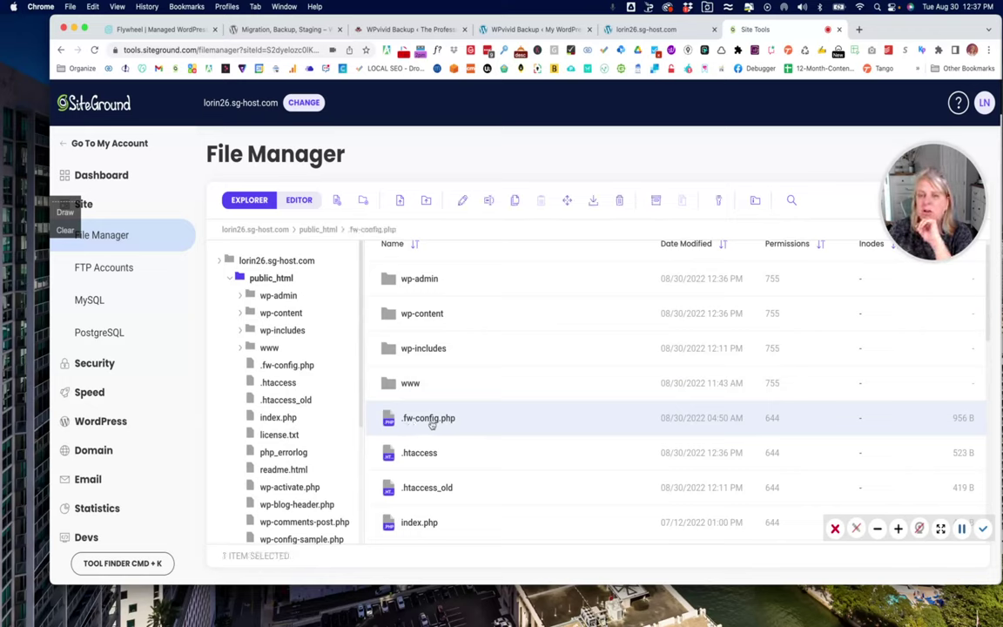
{"action": "left_click", "coordinate": [619, 201]}
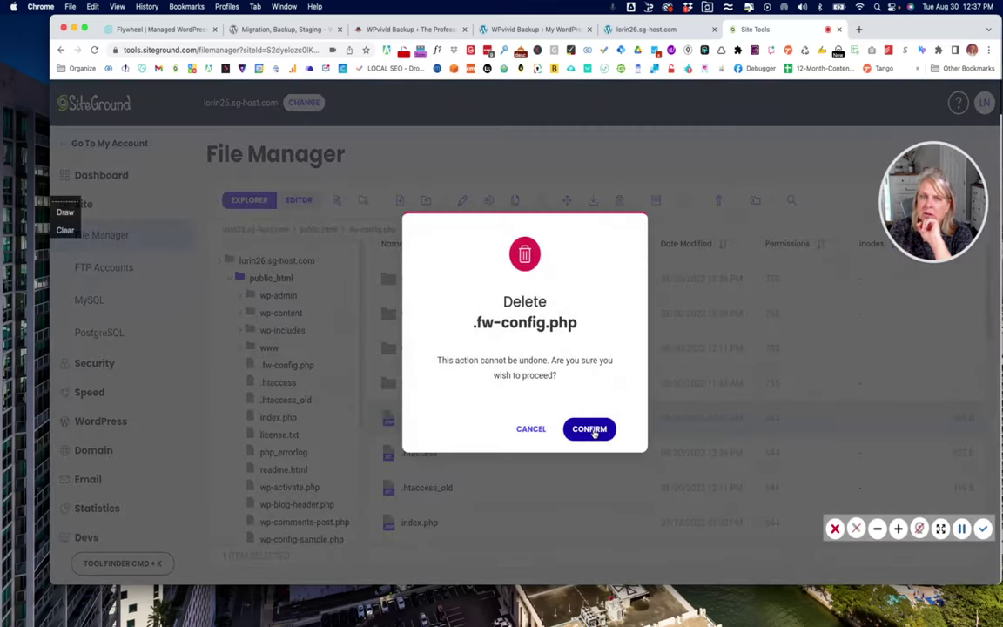
{"action": "left_click", "coordinate": [592, 434]}
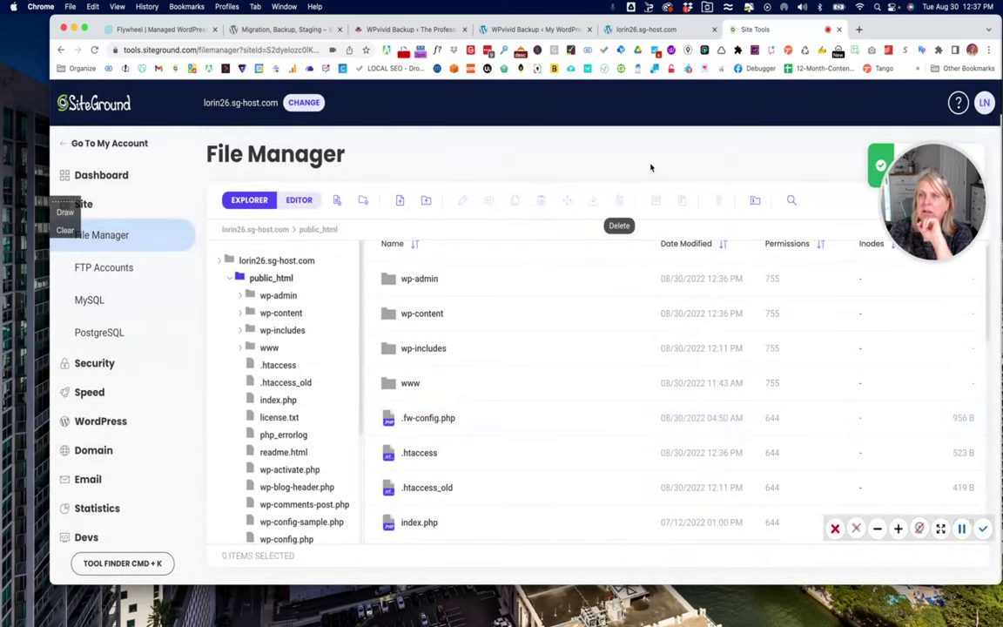
- Reload the My WordPress front page and examine which file the warnings point to
{"action": "left_click", "coordinate": [626, 27]}
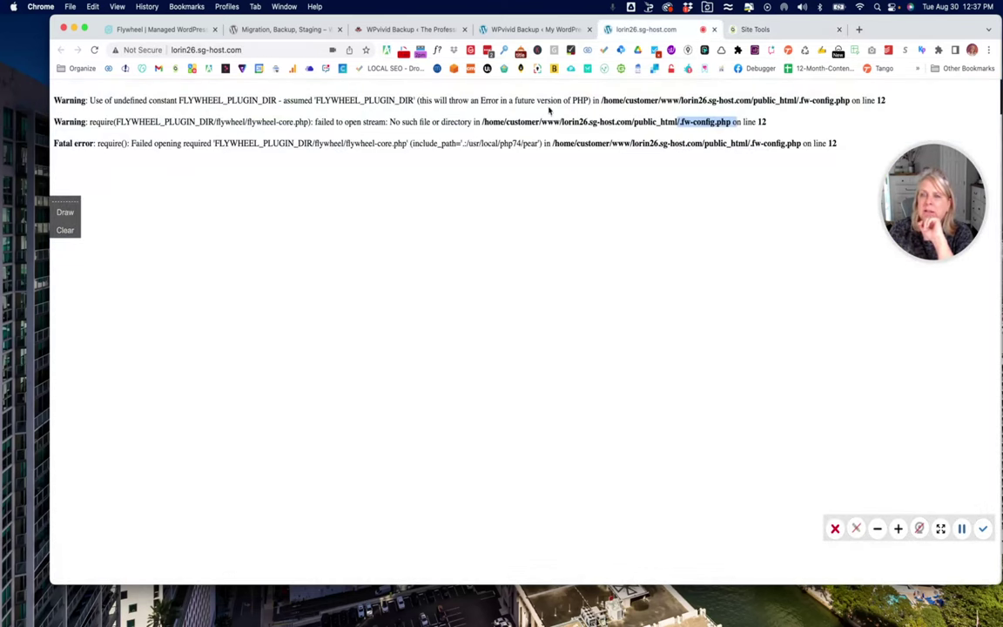
{"action": "left_click", "coordinate": [95, 51]}
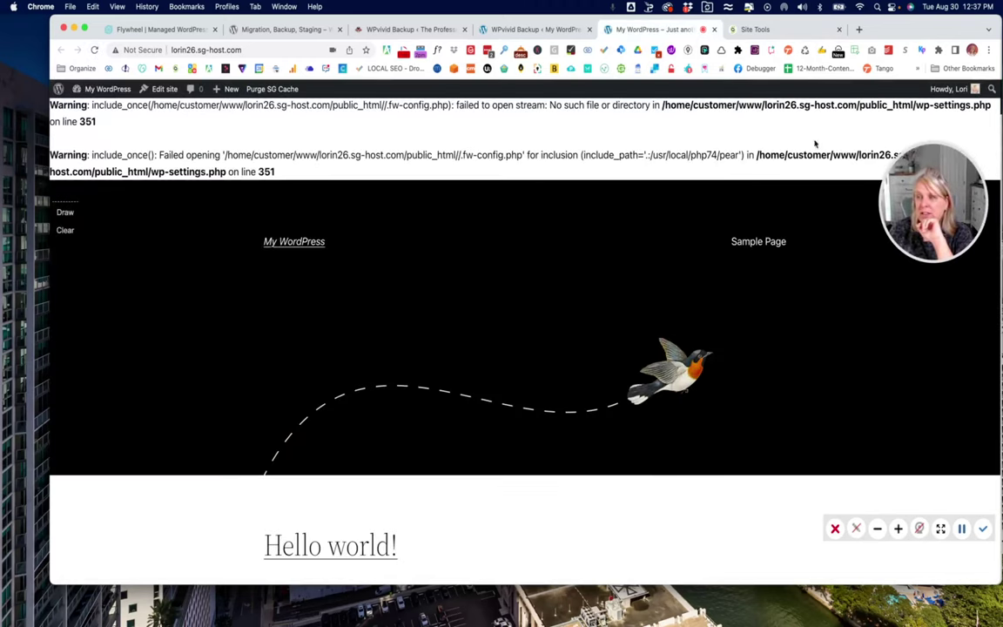
{"action": "left_click_drag", "start_coordinate": [915, 106], "coordinate": [998, 109]}
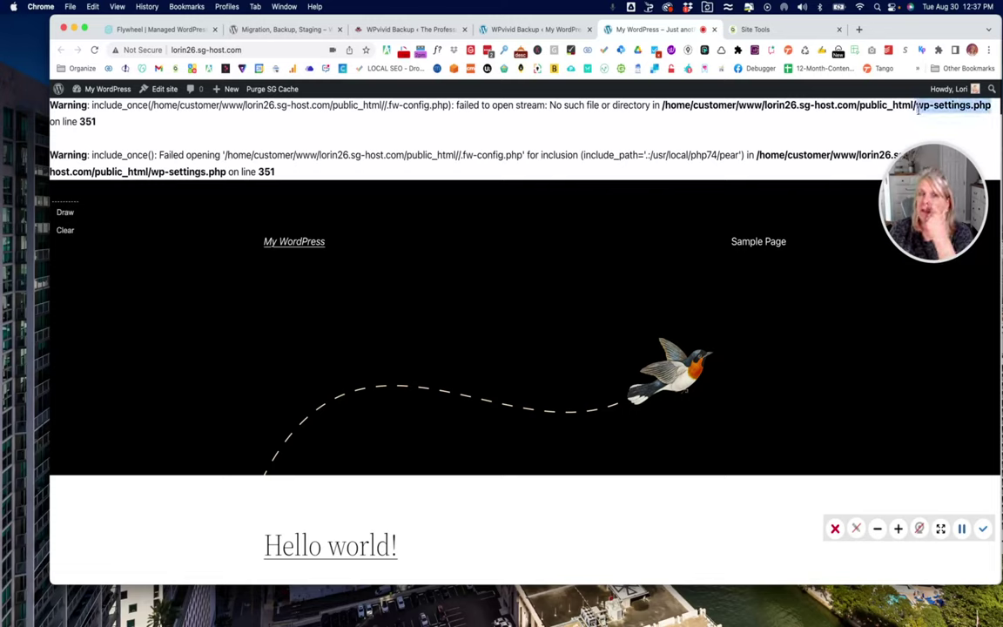
- Return to SiteGround's File Manager and open wp-settings.php from public_html in the editor
{"action": "left_click", "coordinate": [754, 29]}
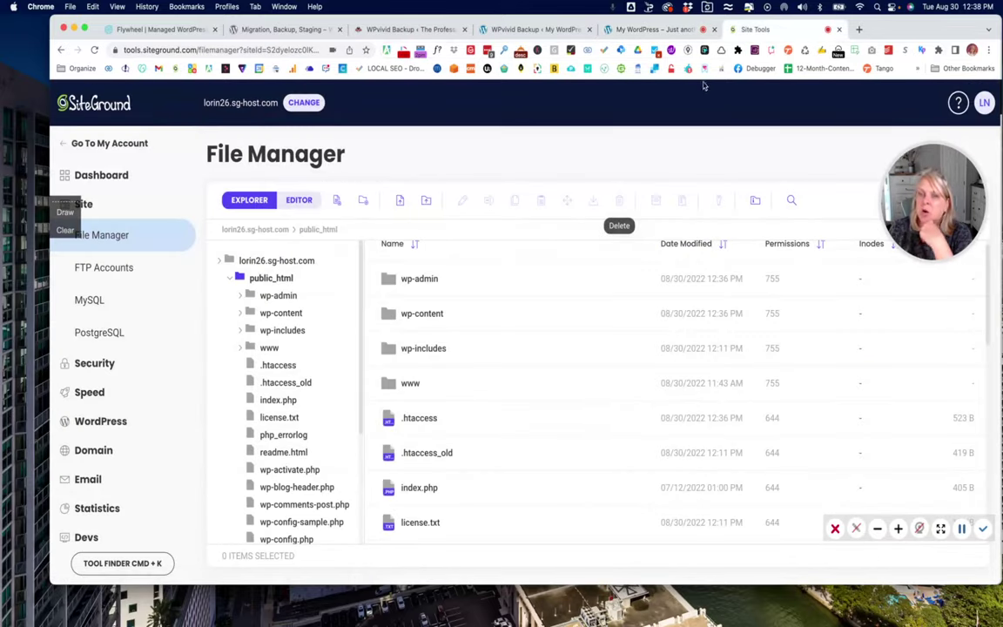
{"action": "scroll", "coordinate": [449, 406], "scroll_direction": "down", "scroll_amount": 4}
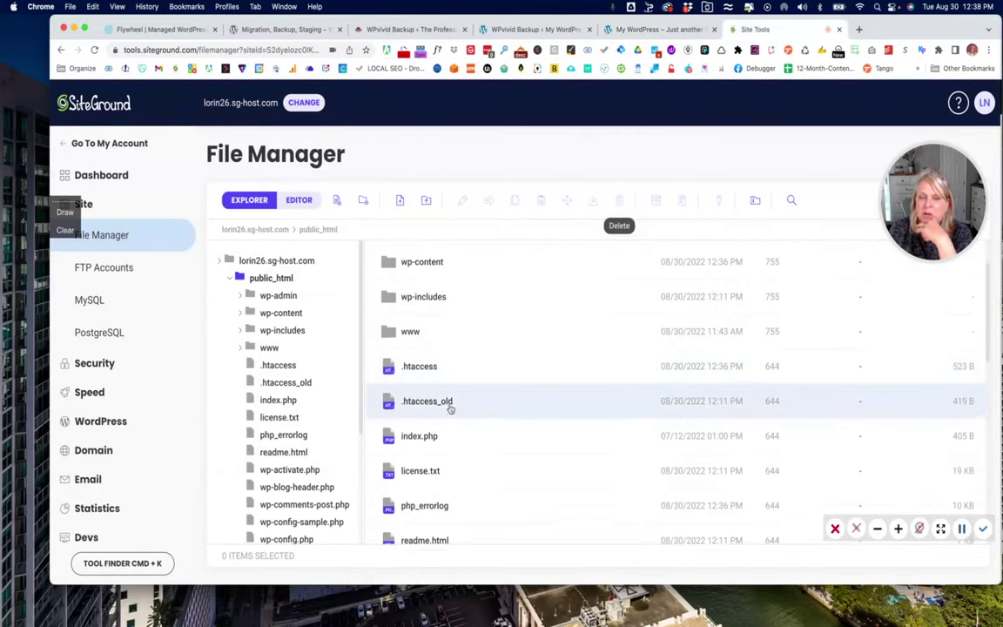
{"action": "scroll", "coordinate": [450, 408], "scroll_direction": "down", "scroll_amount": 9}
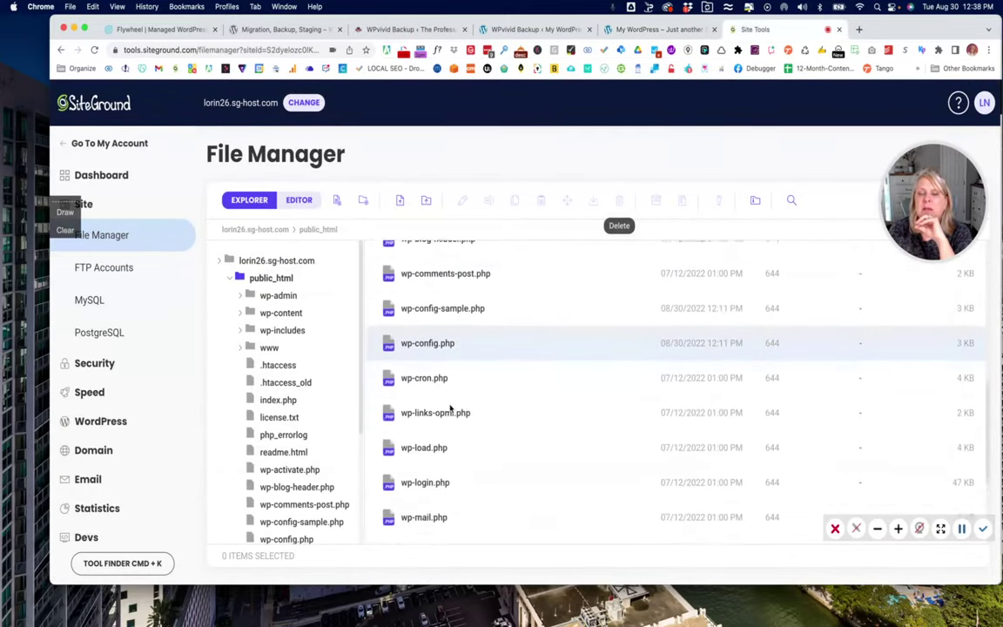
{"action": "scroll", "coordinate": [450, 407], "scroll_direction": "down", "scroll_amount": 2}
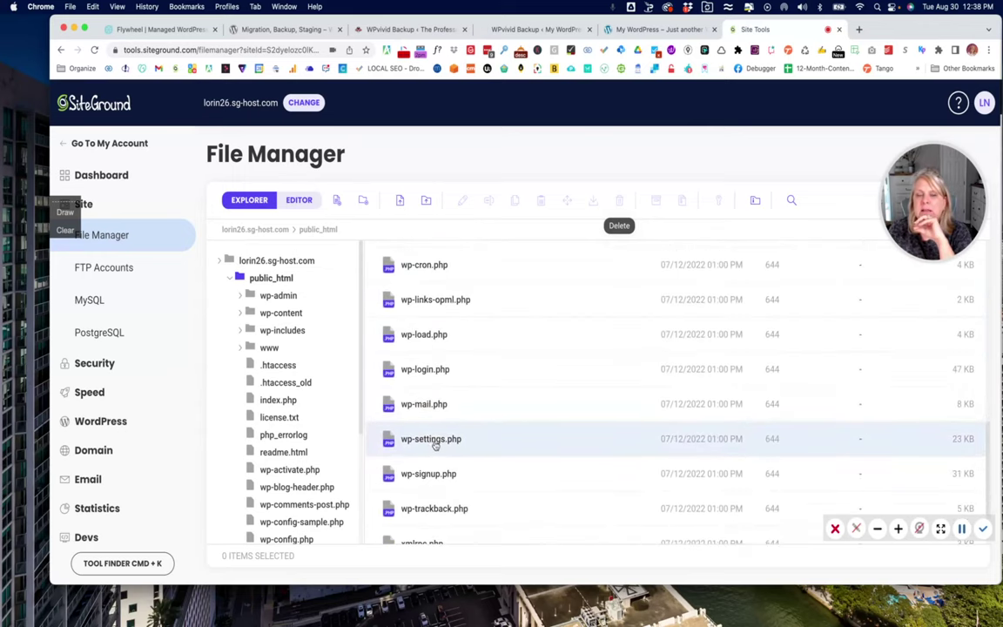
{"action": "double_click", "coordinate": [431, 440]}
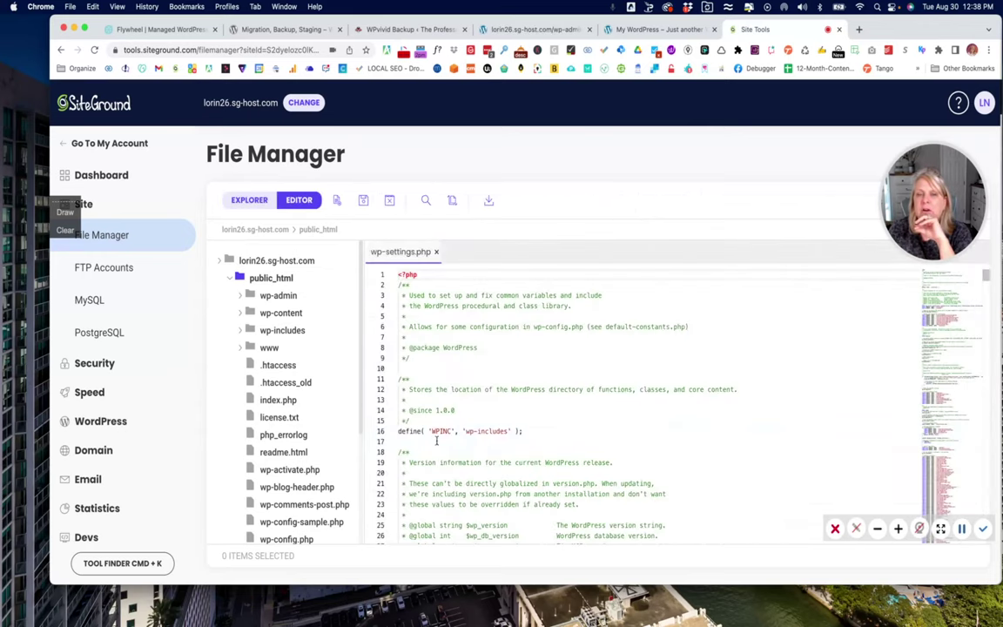
- Search wp-settings.php for "fw", comment out the .fw-config.php include on line 351 with //, and save the file
{"action": "left_click", "coordinate": [426, 200]}
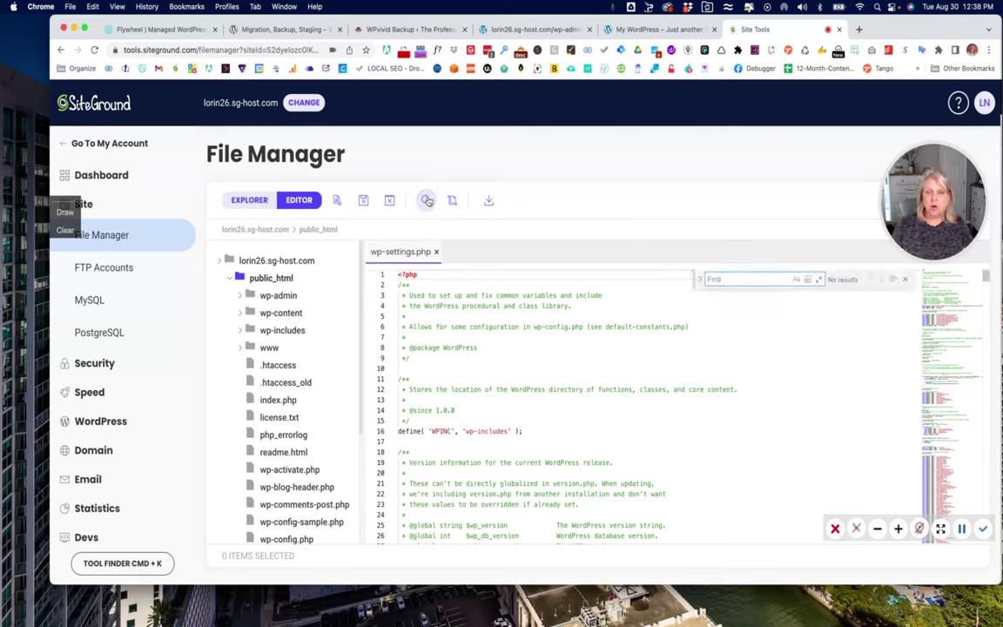
{"action": "type", "text": "fw"}
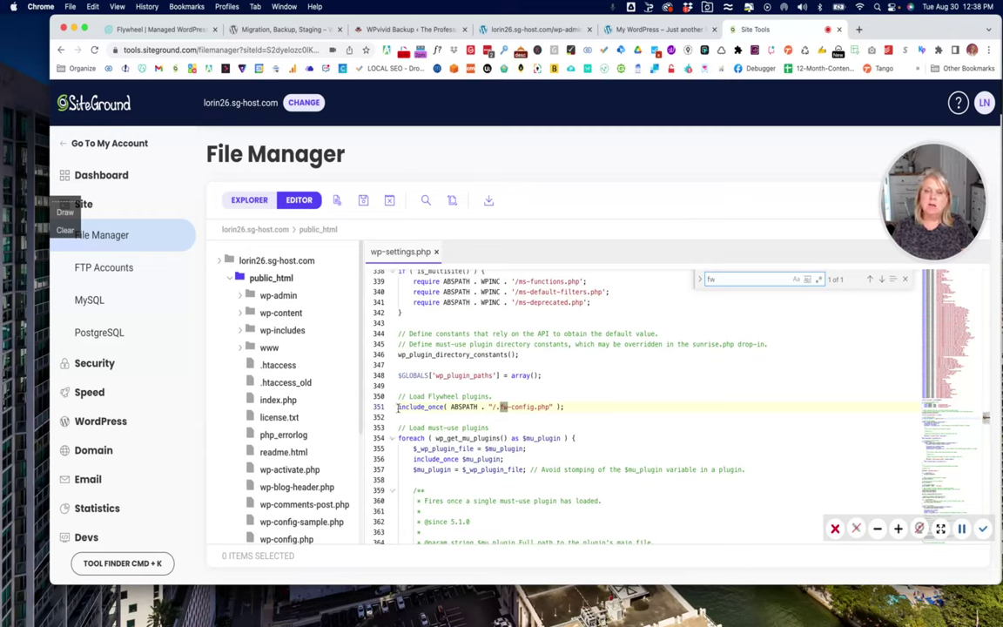
{"action": "left_click_drag", "start_coordinate": [398, 406], "coordinate": [505, 407]}
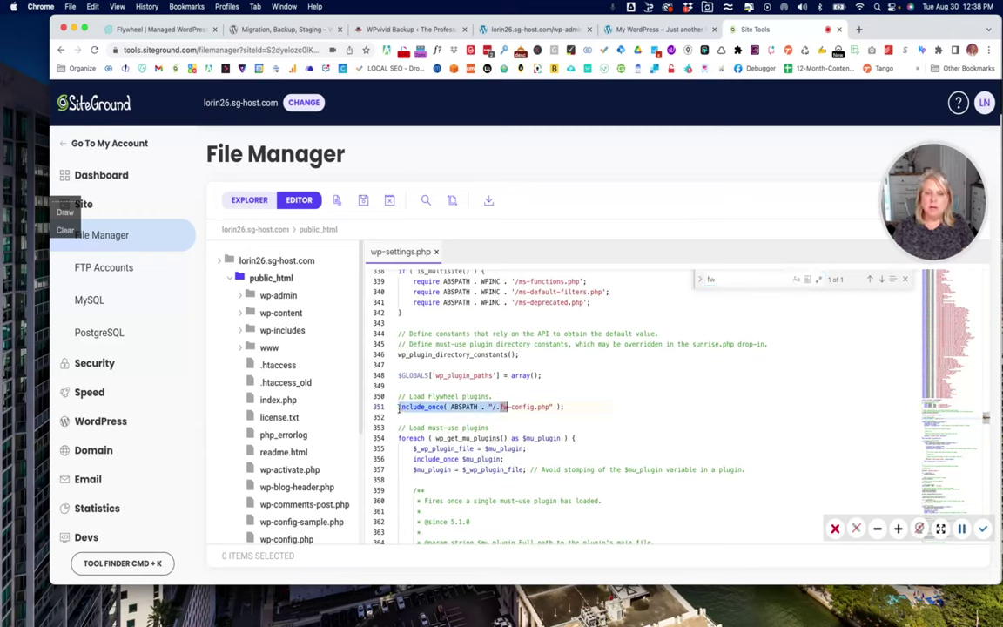
{"action": "left_click", "coordinate": [399, 409]}
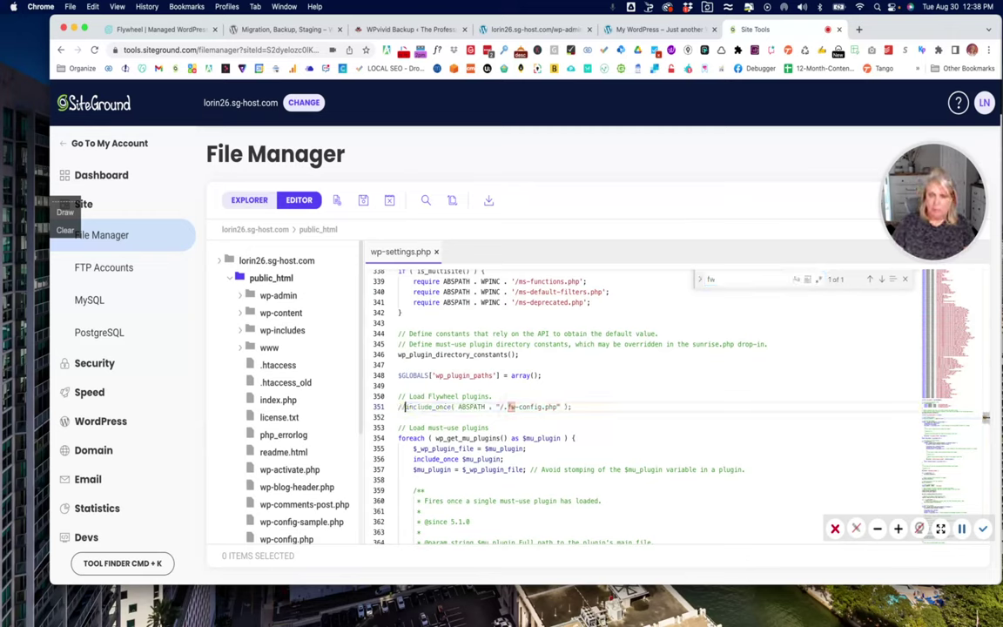
{"action": "type", "text": "//"}
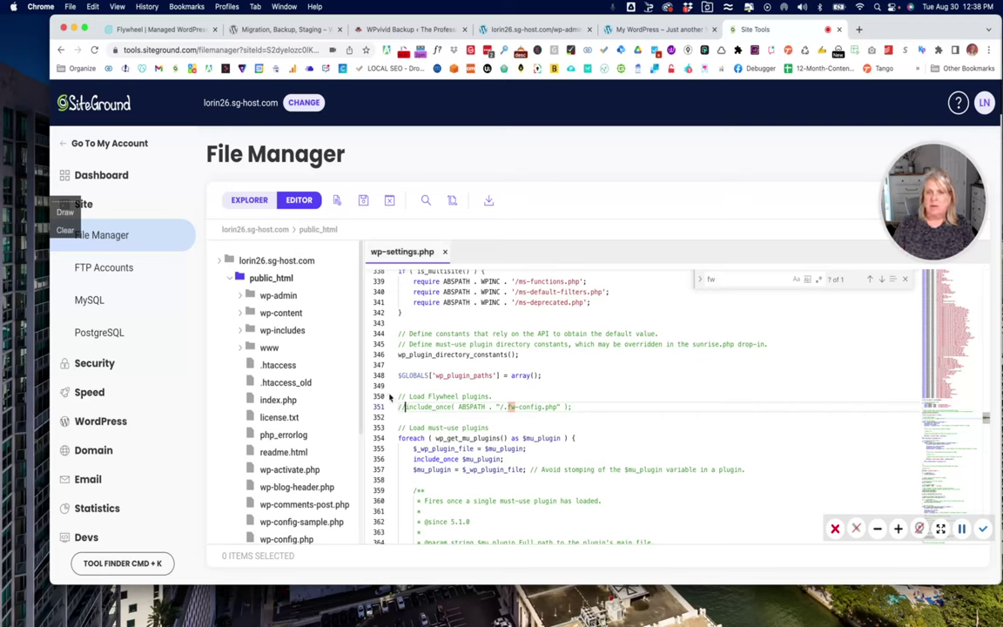
{"action": "left_click", "coordinate": [362, 201]}
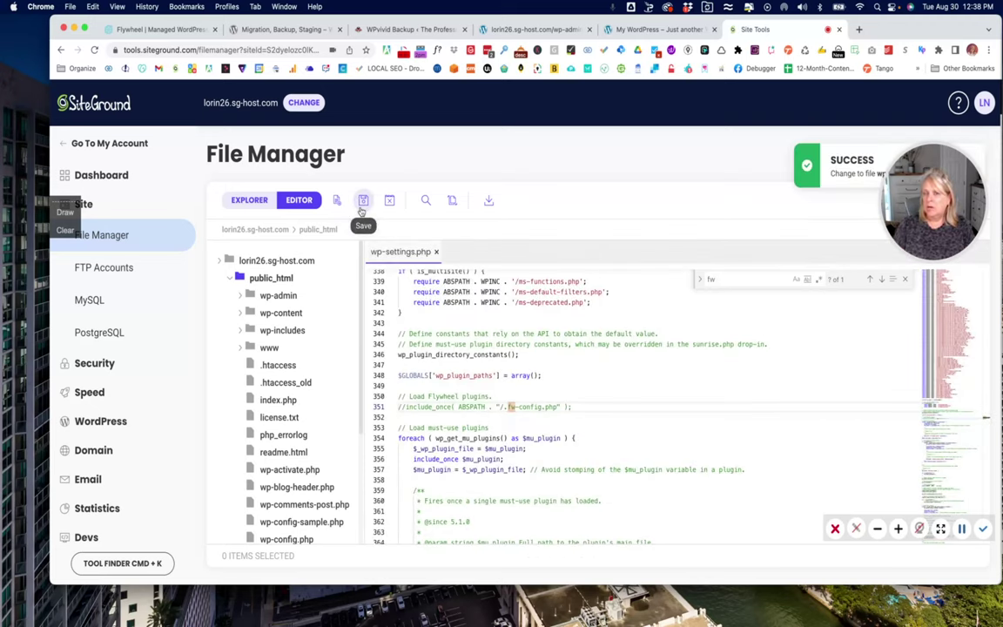
- Reload the migrated site's front page and check the About Us, Our Services and Contact Us pages and the Locations list
{"action": "left_click", "coordinate": [659, 29]}
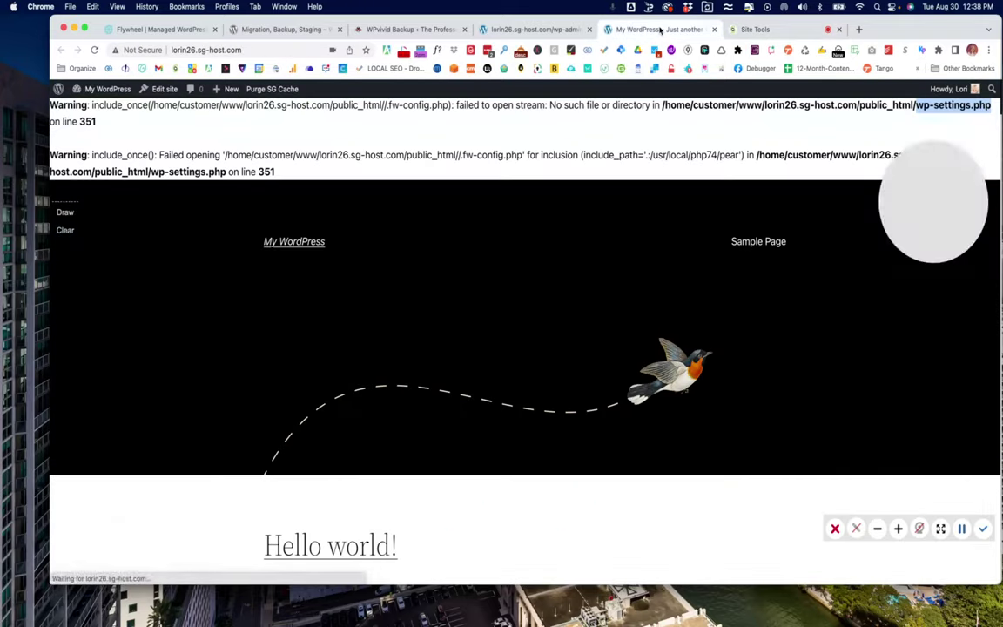
{"action": "left_click", "coordinate": [94, 49]}
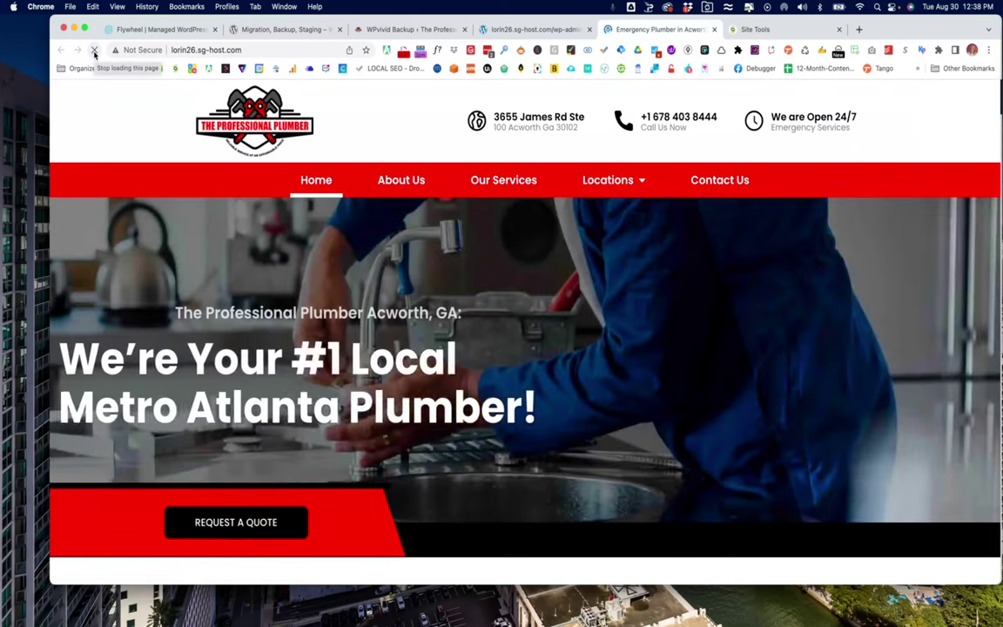
{"action": "left_click", "coordinate": [393, 180]}
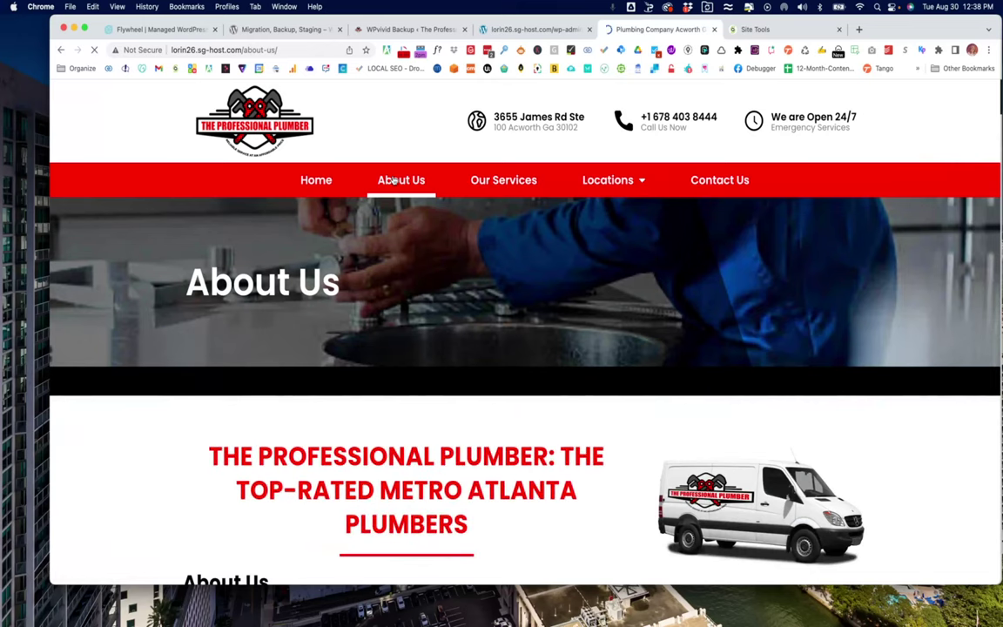
{"action": "left_click", "coordinate": [503, 183]}
{"action": "mouse_move", "coordinate": [626, 180]}
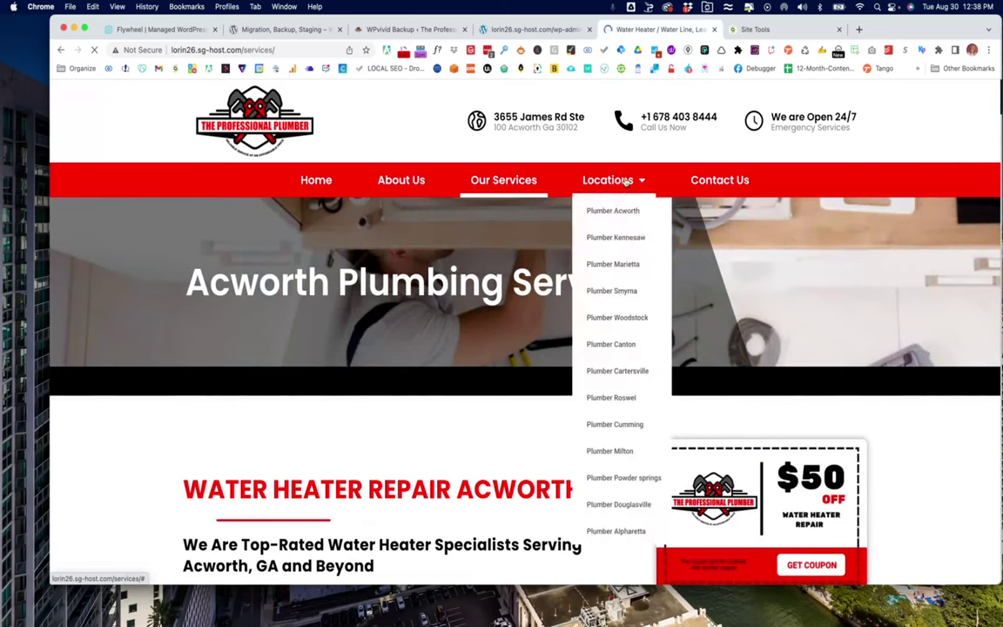
{"action": "left_click", "coordinate": [723, 186]}
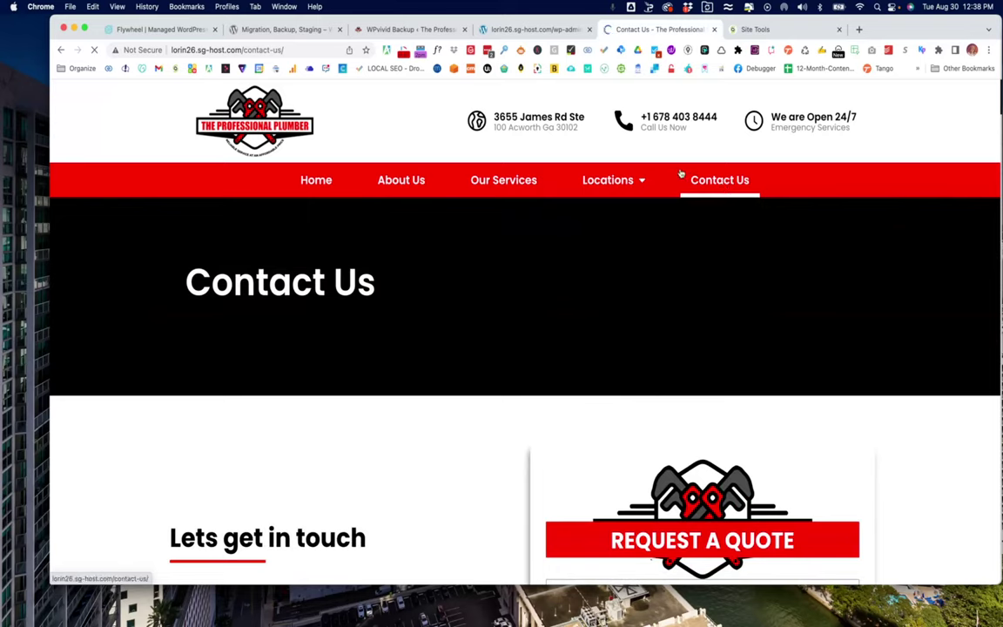
{"action": "left_click", "coordinate": [496, 181]}
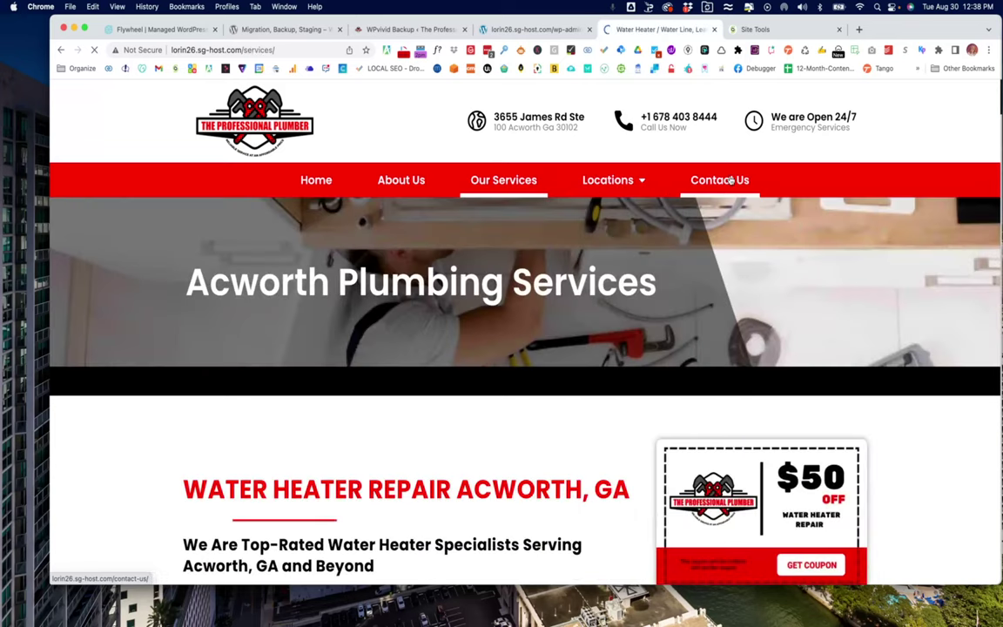
{"action": "left_click", "coordinate": [731, 180]}
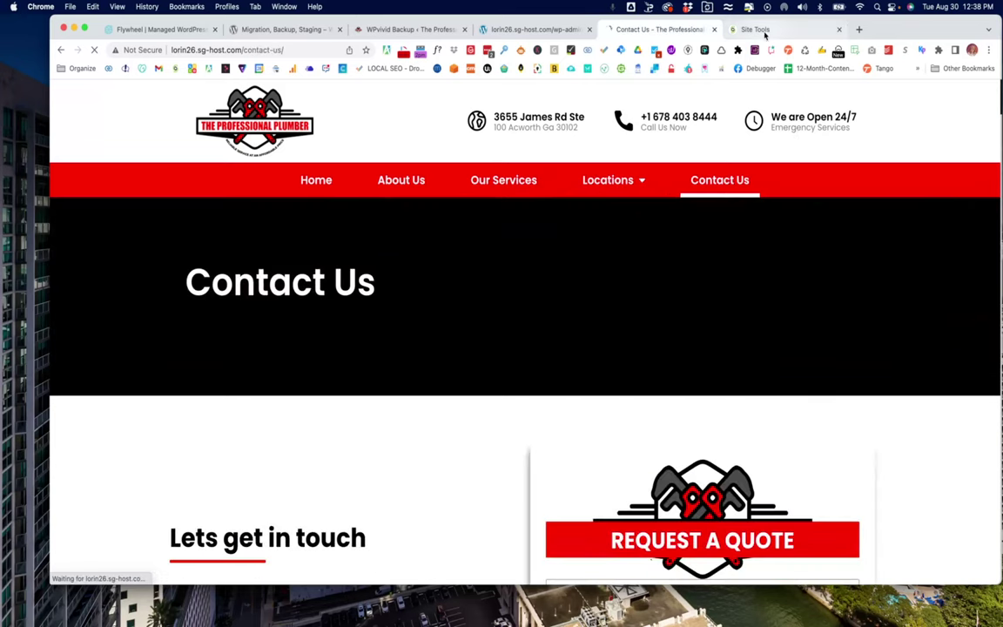